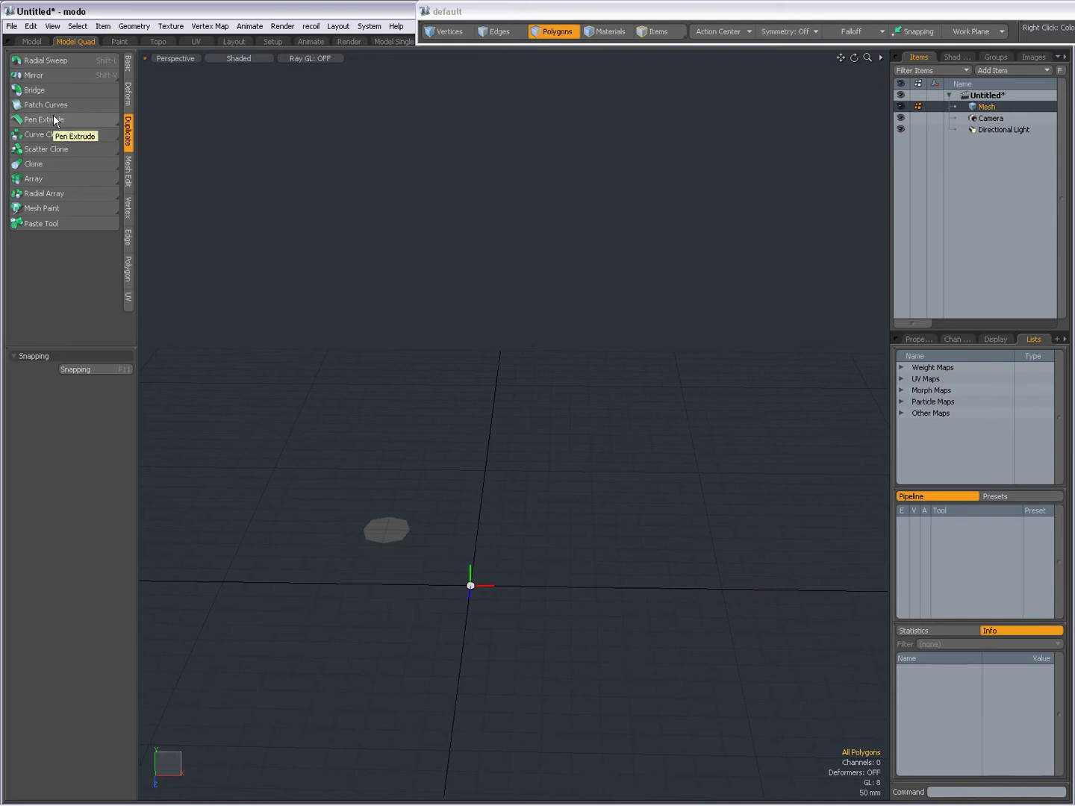
{"action": "mouse_move", "coordinate": [71, 118]}
{"action": "left_mouse_down"}
{"action": "mouse_move", "coordinate": [78, 88]}
{"action": "mouse_move", "coordinate": [81, 106]}
{"action": "mouse_move", "coordinate": [57, 118]}
{"action": "mouse_move", "coordinate": [66, 90]}
{"action": "mouse_move", "coordinate": [71, 117]}
{"action": "mouse_move", "coordinate": [69, 92]}
{"action": "left_mouse_up"}
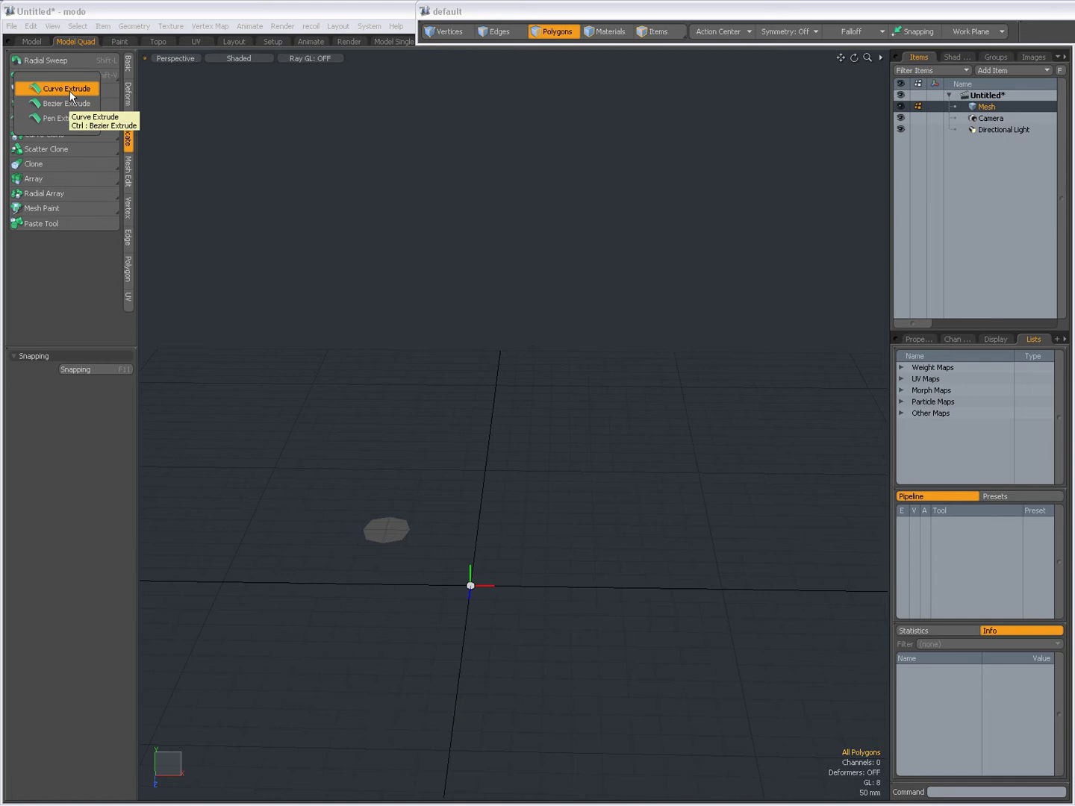
{"action": "left_click", "coordinate": [256, 215]}
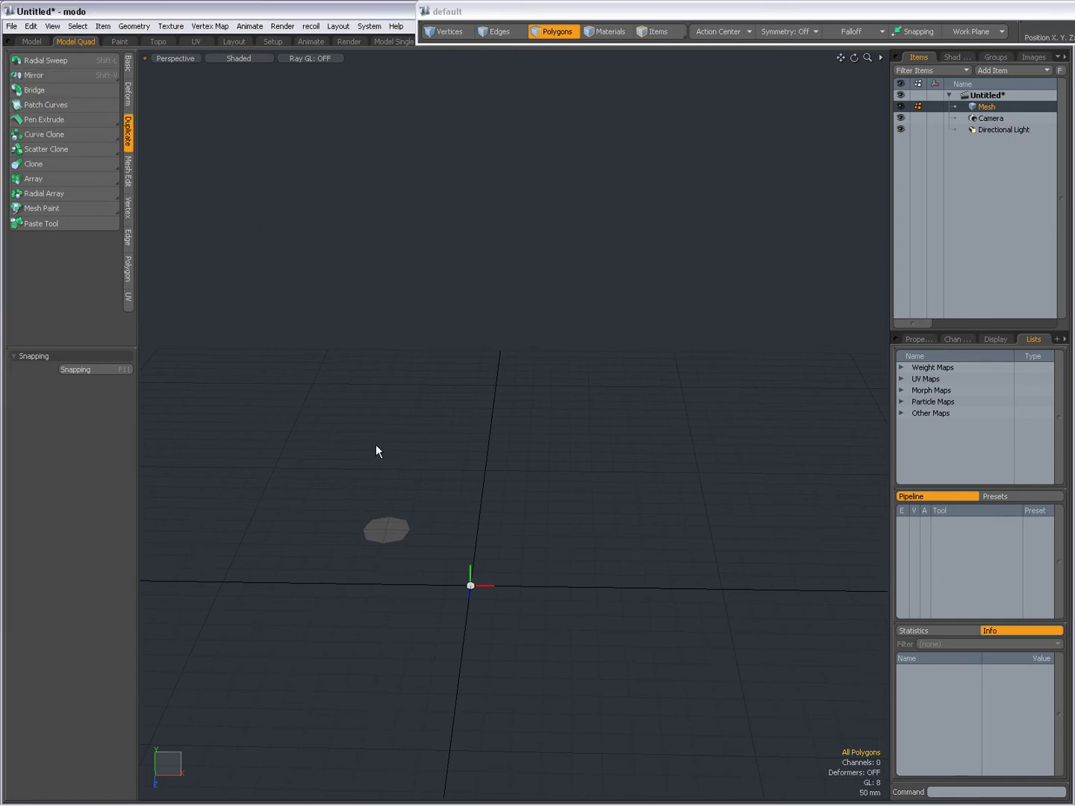
- Pen-extrude the four polygons of the small octagonal disc along a five-point path, ending at about X 928 mm, Y 448 mm
{"action": "double_click", "coordinate": [396, 526]}
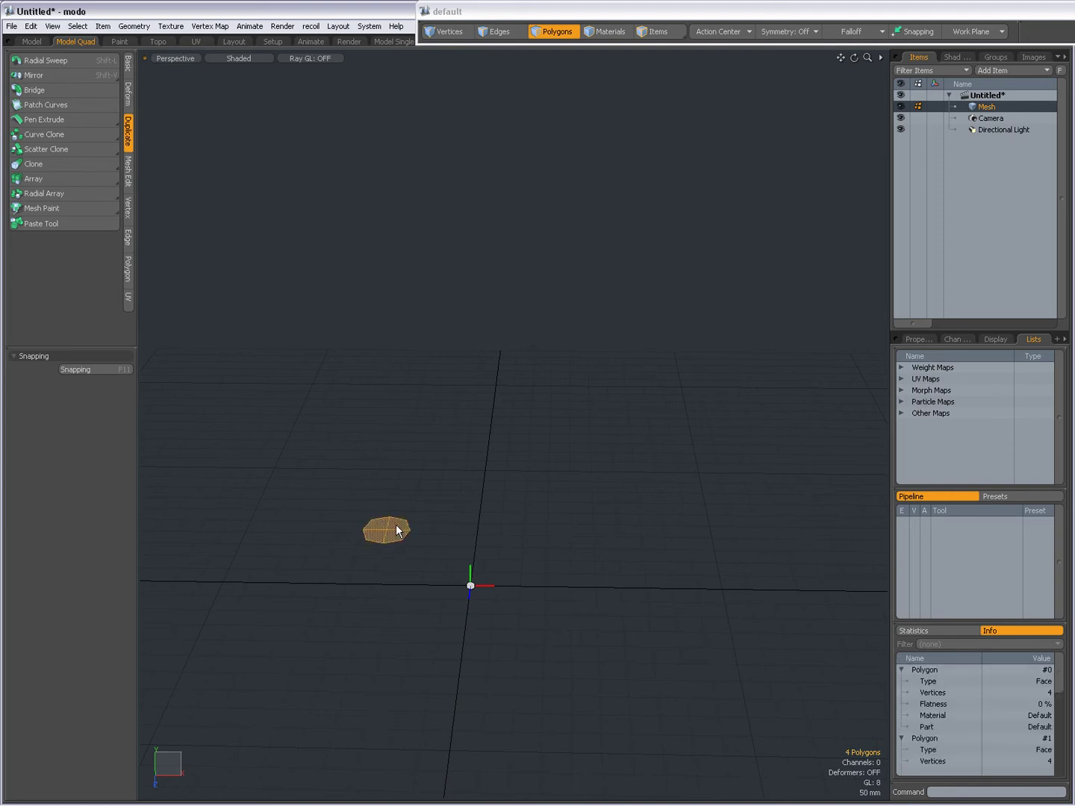
{"action": "left_click_drag", "start_coordinate": [501, 512], "coordinate": [493, 534], "text": "alt"}
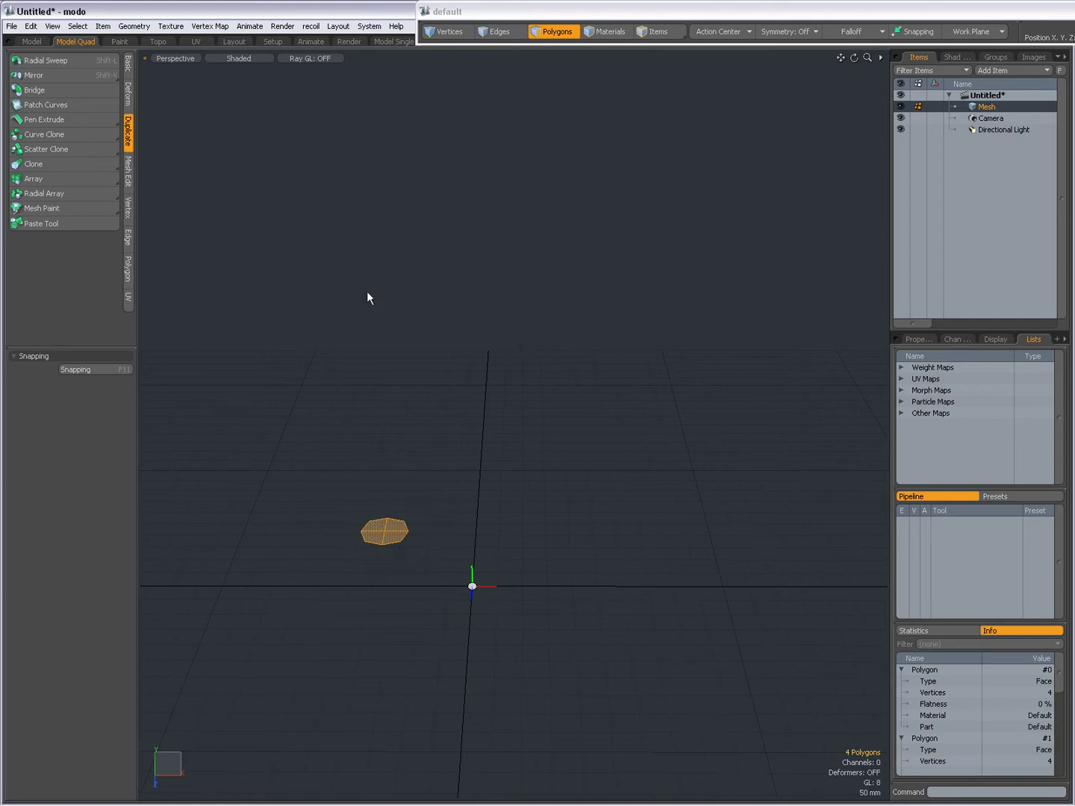
{"action": "left_click", "coordinate": [52, 118]}
{"action": "left_click_drag", "start_coordinate": [480, 486], "coordinate": [436, 462], "text": "alt"}
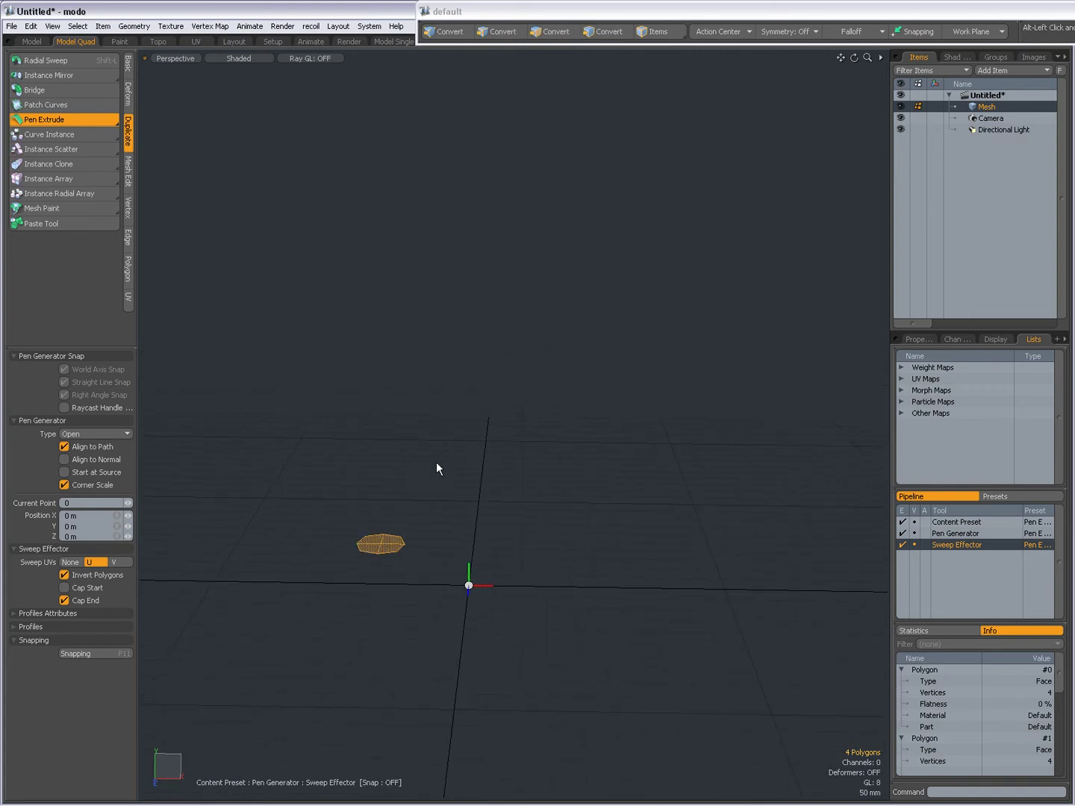
{"action": "left_click", "coordinate": [427, 458]}
{"action": "left_click", "coordinate": [551, 408]}
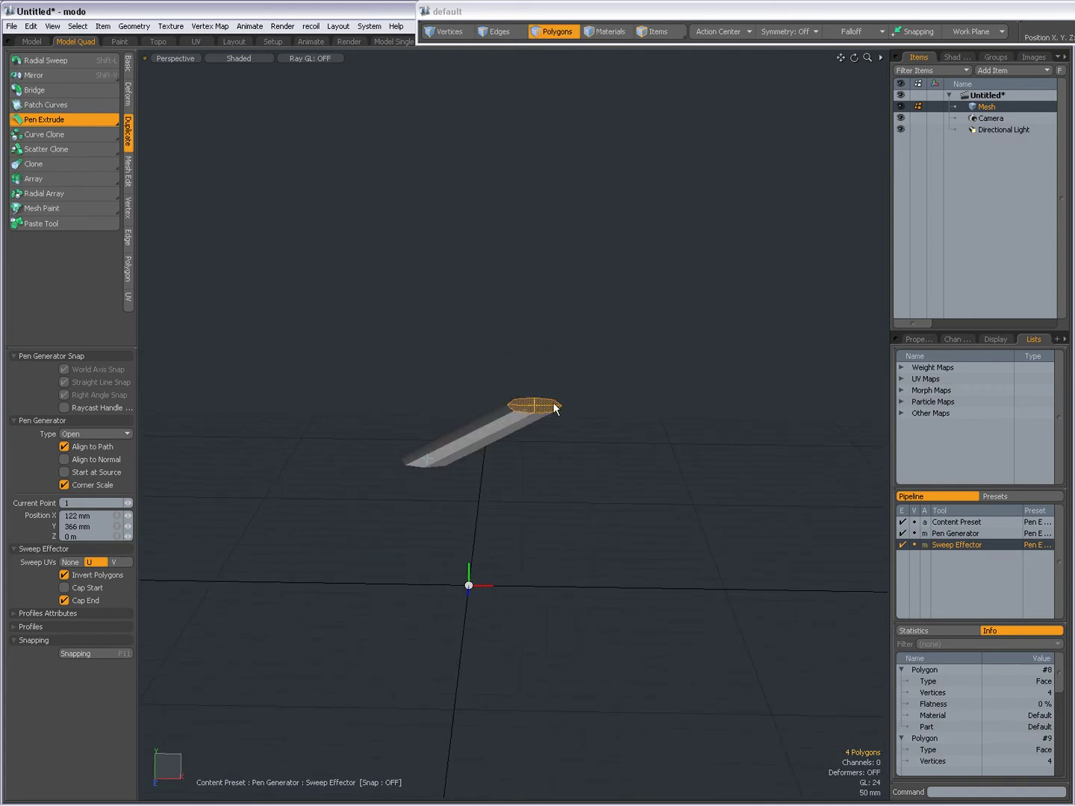
{"action": "left_click", "coordinate": [677, 382]}
{"action": "left_click_drag", "start_coordinate": [680, 446], "coordinate": [514, 462], "text": "alt+shift"}
{"action": "left_click", "coordinate": [675, 388]}
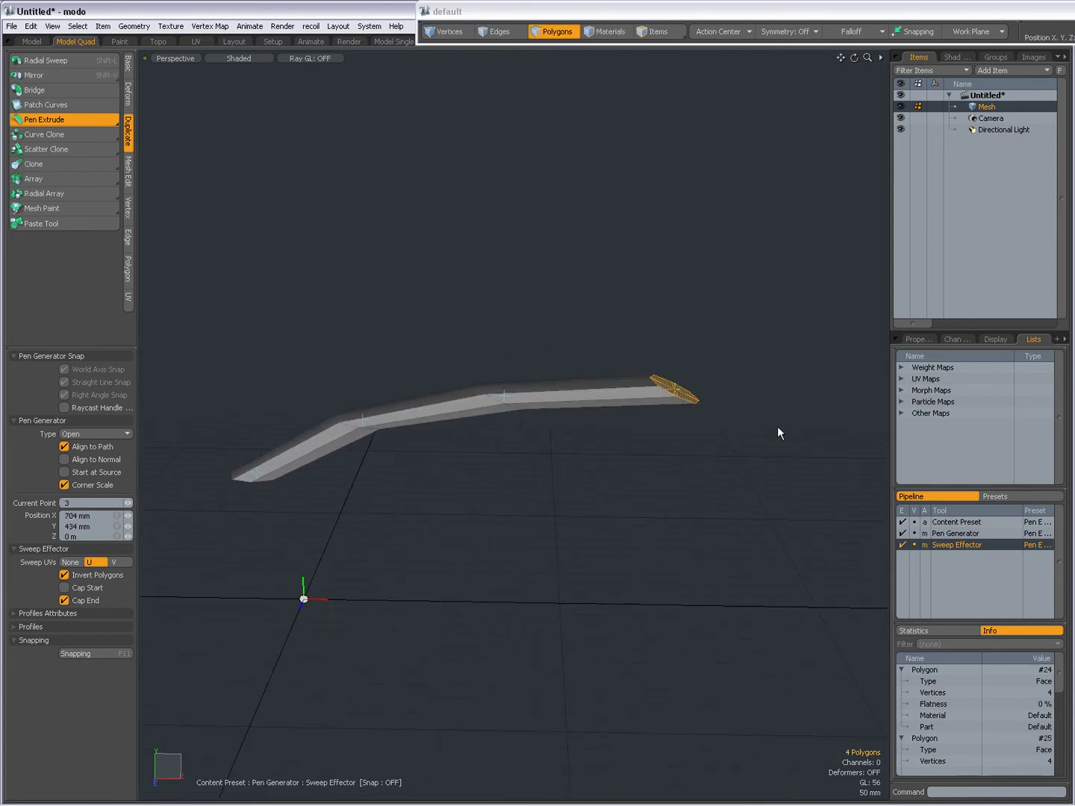
{"action": "left_click", "coordinate": [796, 388]}
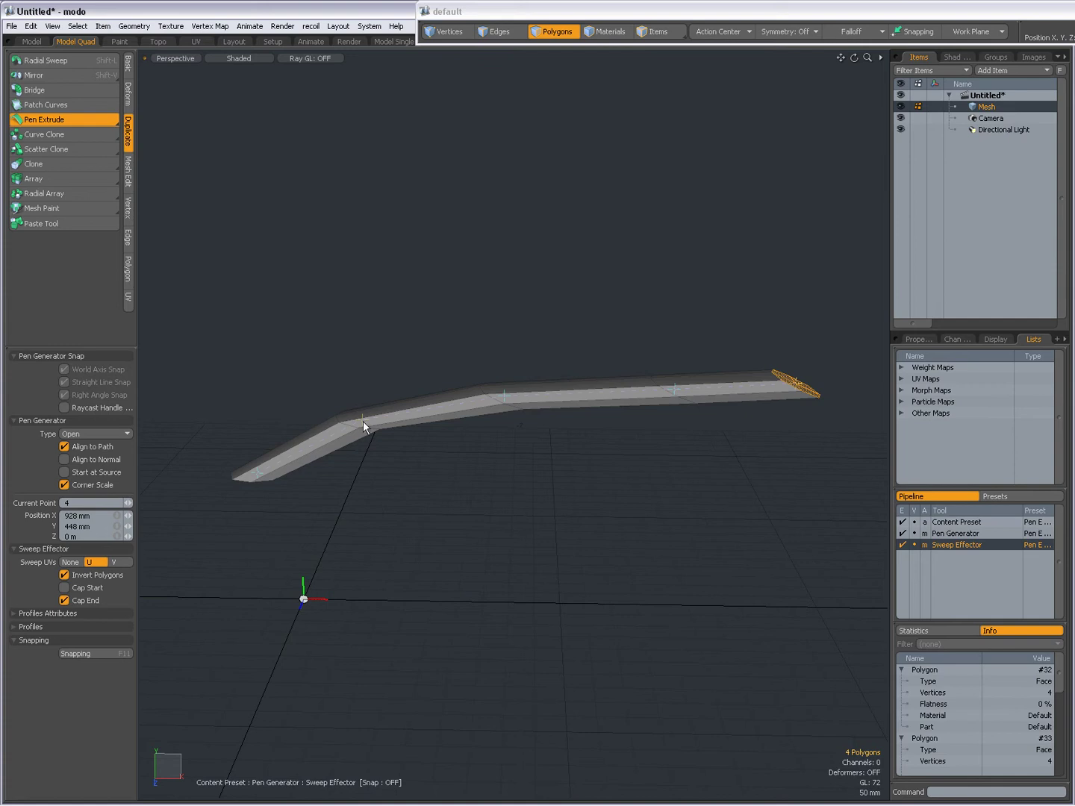
- Reposition path point 1 to about X 92 mm, Y 376 mm and point 2 to about X 374 mm, Y 412 mm
{"action": "left_click_drag", "start_coordinate": [362, 421], "coordinate": [336, 414]}
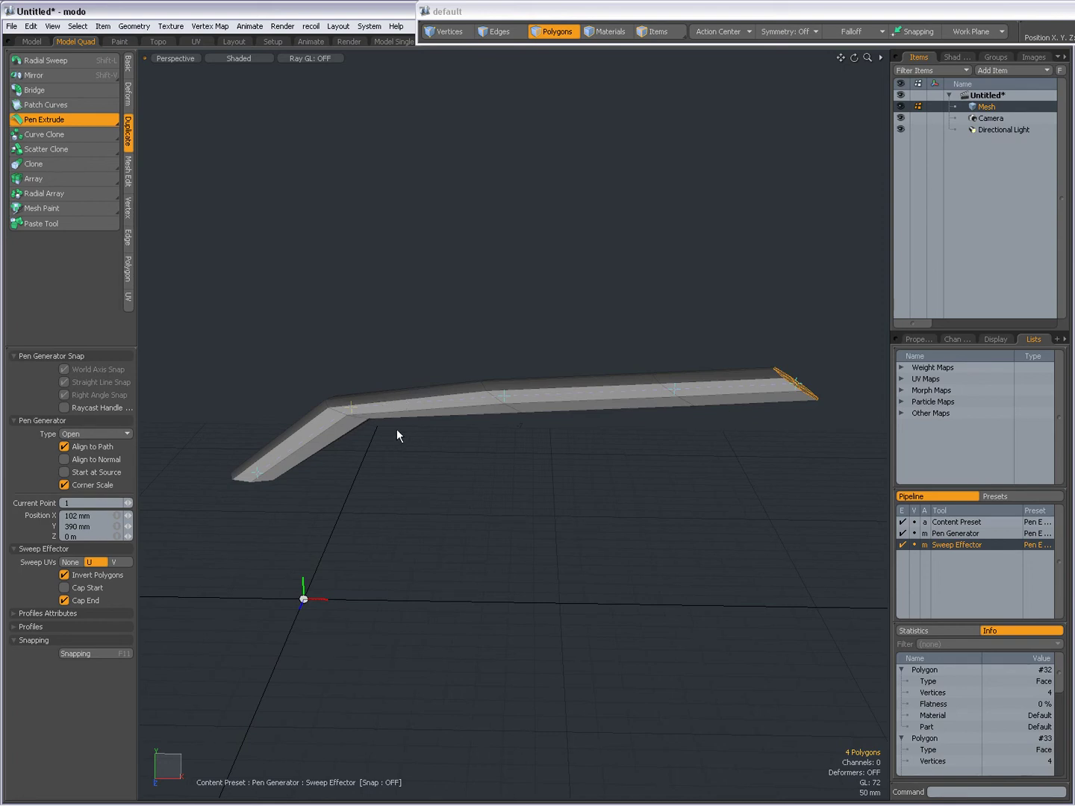
{"action": "left_click_drag", "start_coordinate": [350, 407], "coordinate": [347, 411]}
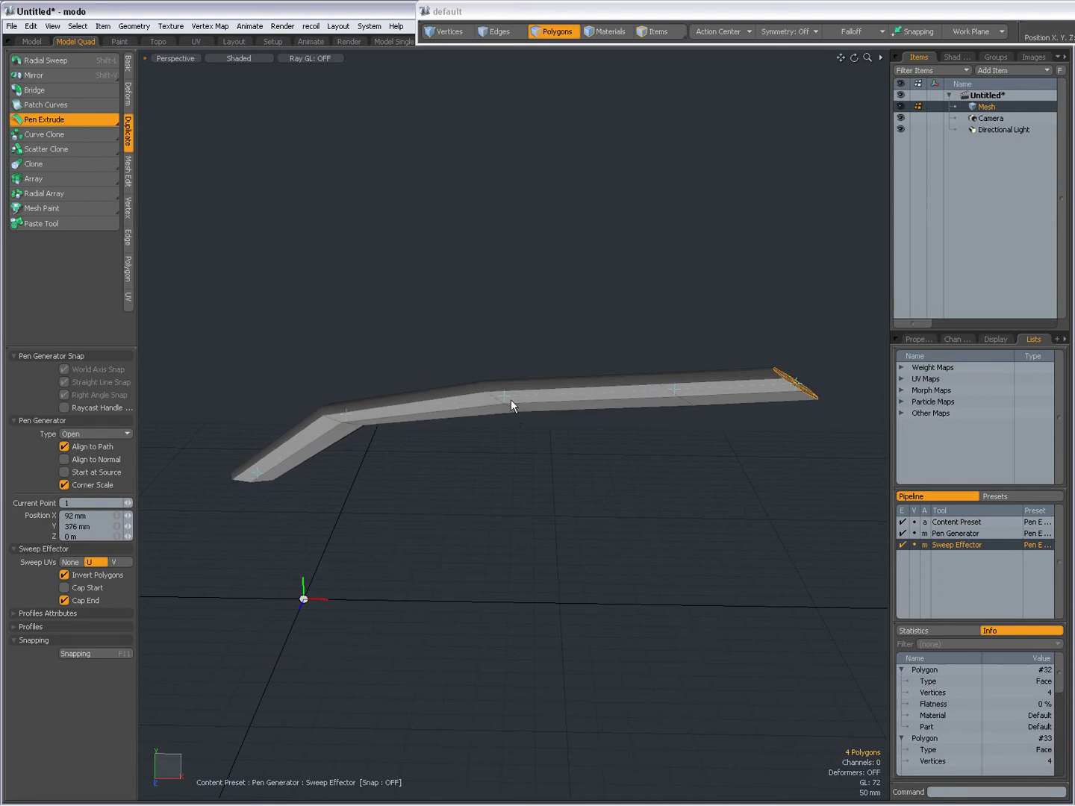
{"action": "left_click_drag", "start_coordinate": [503, 396], "coordinate": [489, 388]}
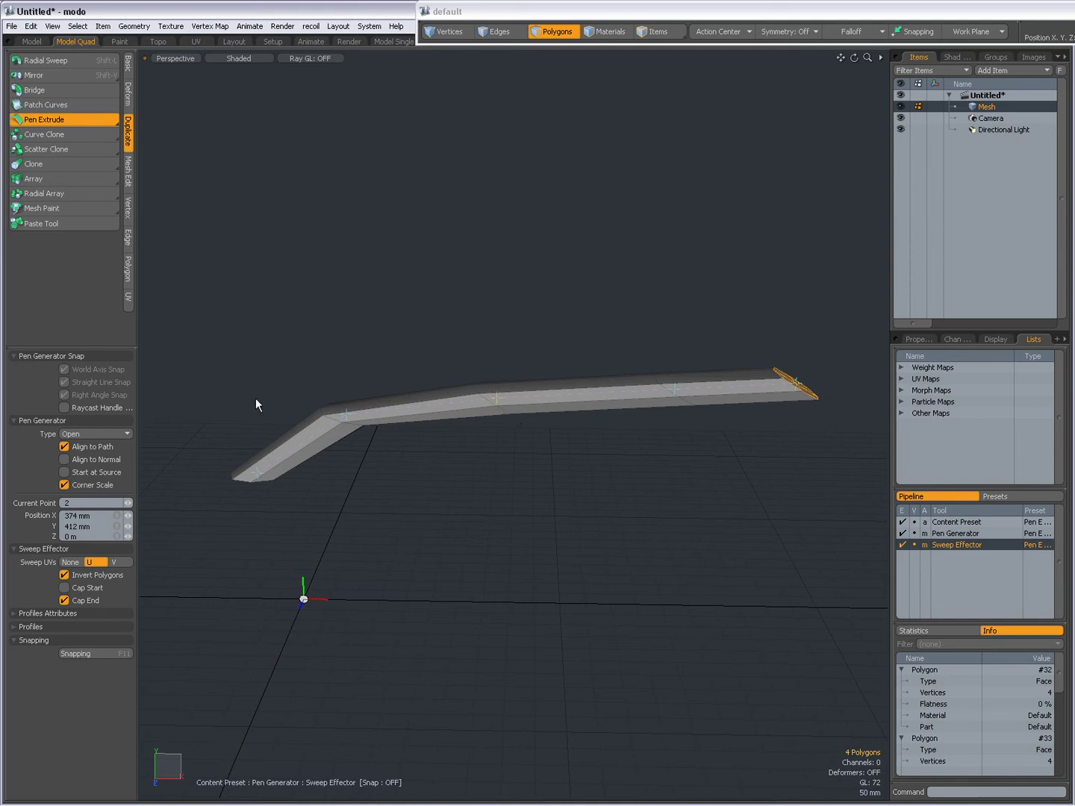
- Compare the extrusion with Align to Path off and on, and enable Align to Normal
{"action": "left_click", "coordinate": [88, 435]}
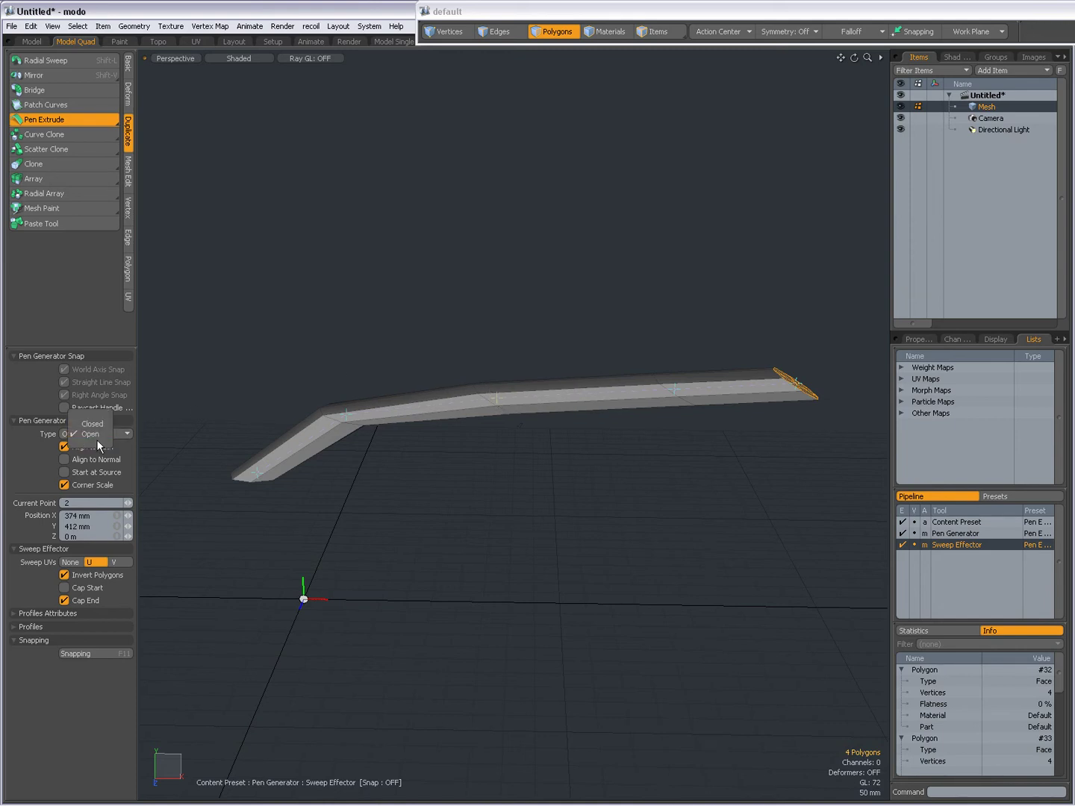
{"action": "left_click", "coordinate": [64, 447]}
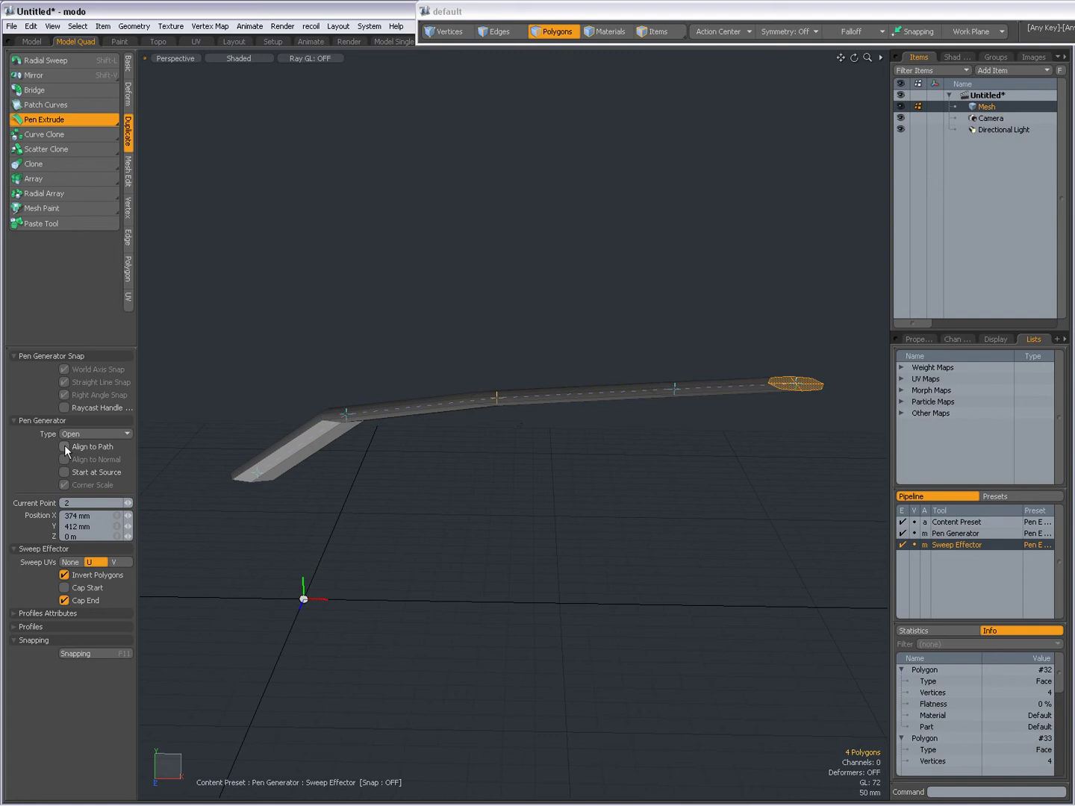
{"action": "left_click", "coordinate": [65, 447]}
{"action": "left_click", "coordinate": [64, 461]}
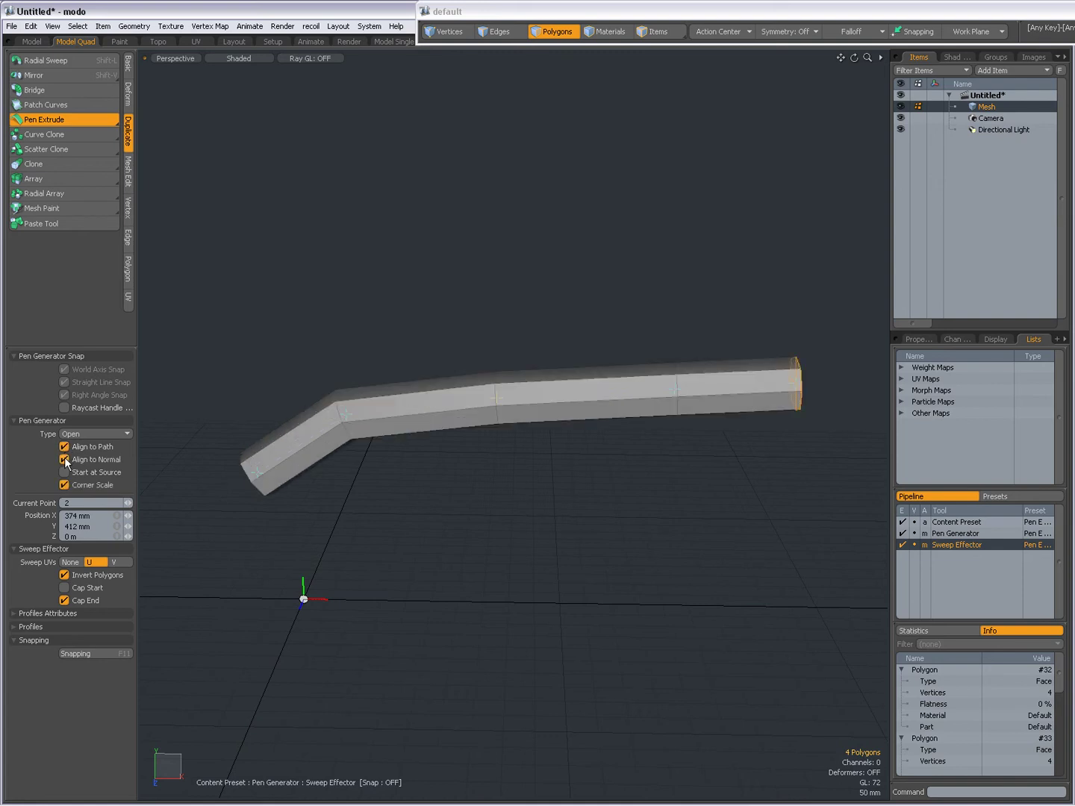
{"action": "left_click", "coordinate": [63, 461]}
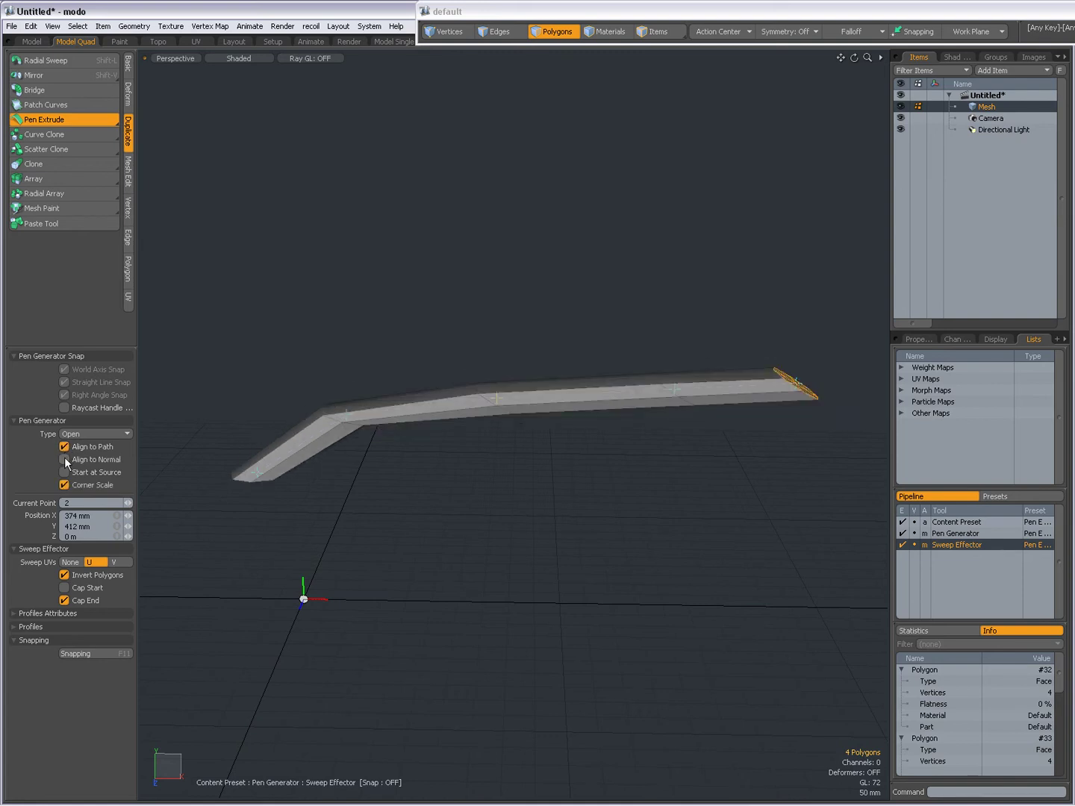
{"action": "left_click", "coordinate": [64, 460]}
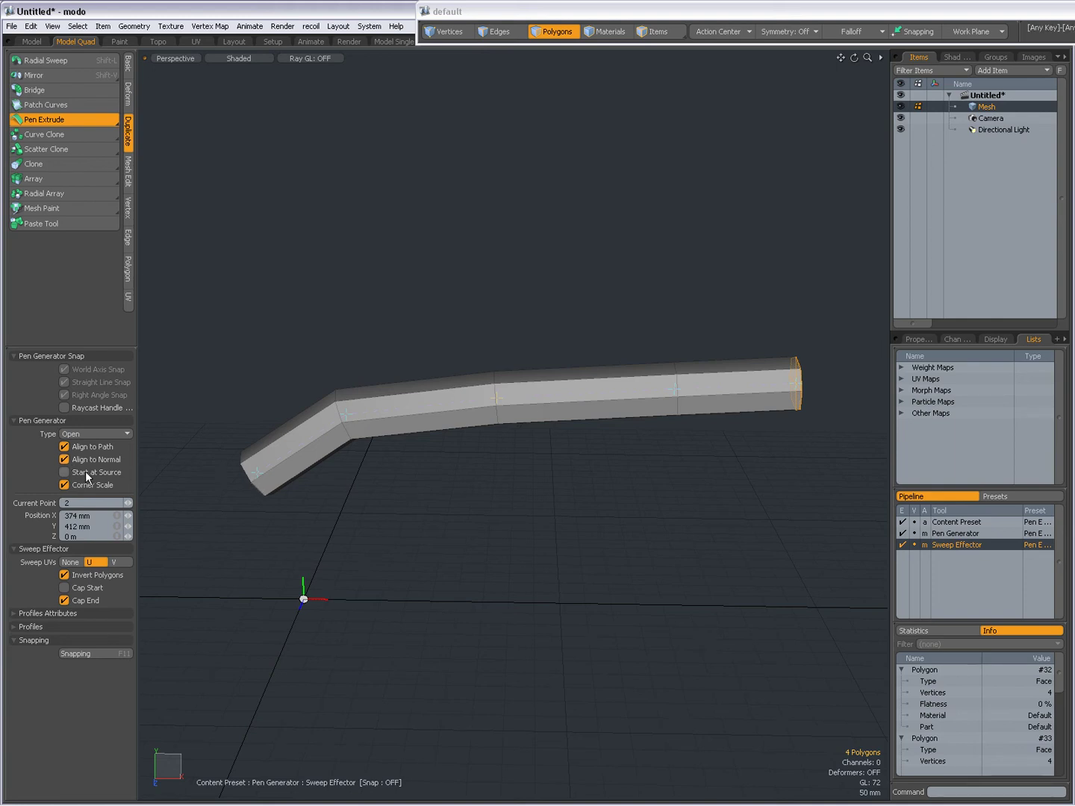
- Try switching Start at Source on and Corner Scale off to compare their effect on the extruded tube
{"action": "left_click", "coordinate": [64, 473]}
{"action": "left_click", "coordinate": [64, 471]}
{"action": "left_click_drag", "start_coordinate": [393, 417], "coordinate": [414, 453], "text": "alt"}
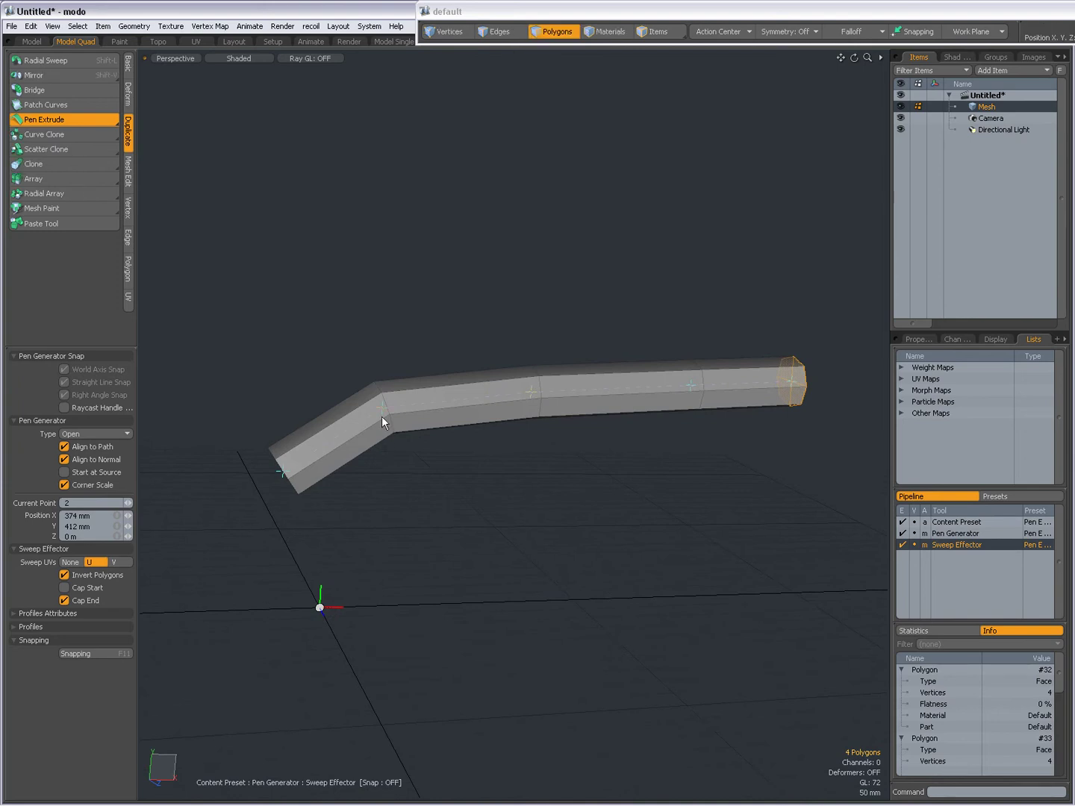
{"action": "left_click", "coordinate": [65, 486]}
{"action": "left_click", "coordinate": [65, 486]}
{"action": "left_click_drag", "start_coordinate": [475, 440], "coordinate": [359, 445], "text": "alt"}
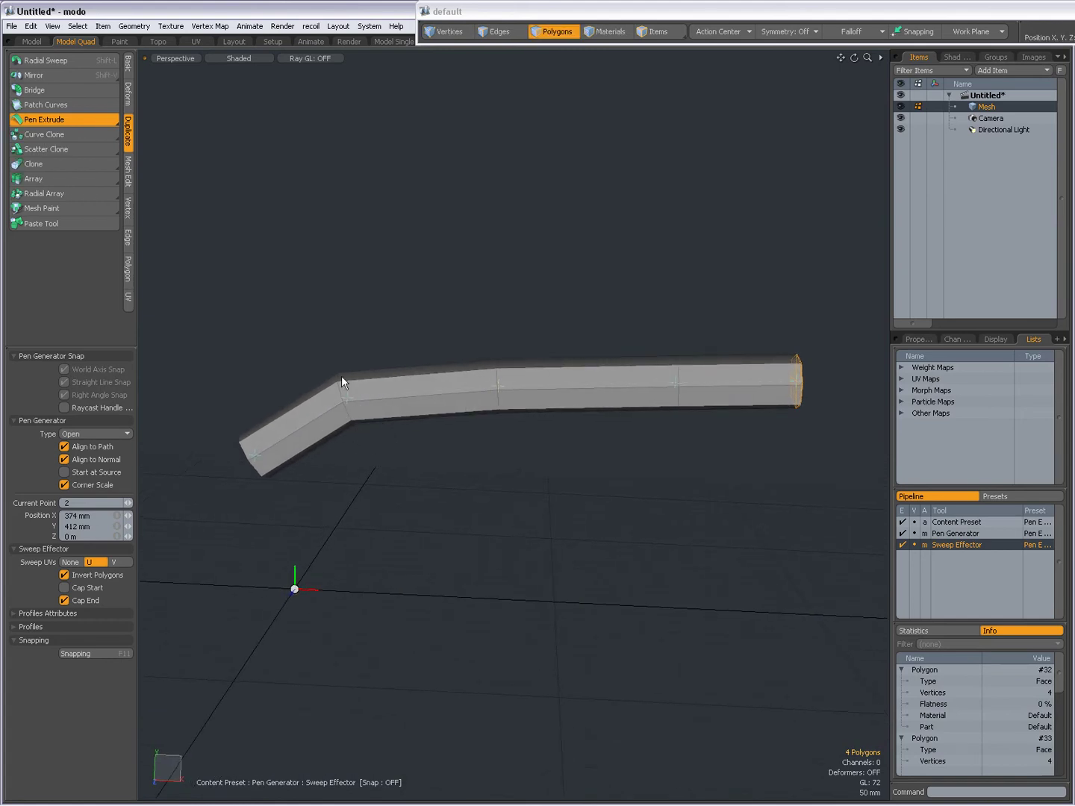
- Turn off Corner Scale and move path point 3 to about X 648 mm, Y 494 mm
{"action": "left_click", "coordinate": [64, 485]}
{"action": "left_click", "coordinate": [676, 383]}
{"action": "left_click_drag", "start_coordinate": [676, 384], "coordinate": [648, 346]}
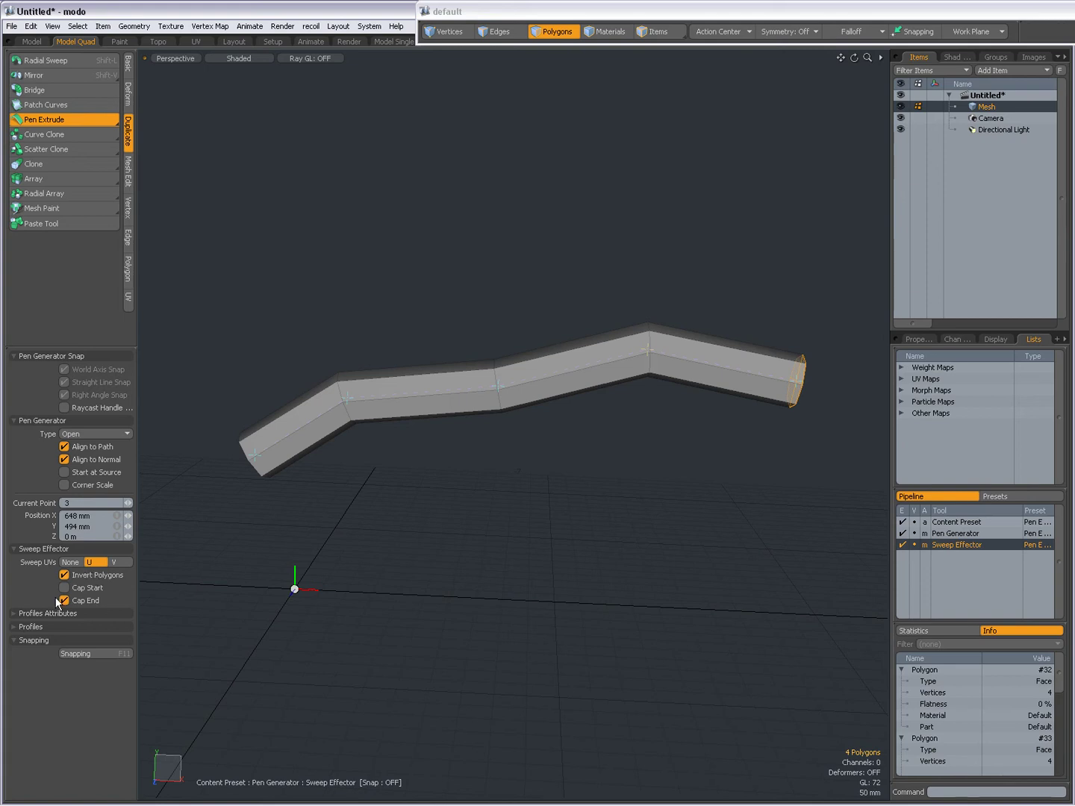
- Apply the Dovetail_B profile preset to the pen extrusion and reduce the profile size to 500 mm
{"action": "left_click", "coordinate": [14, 629]}
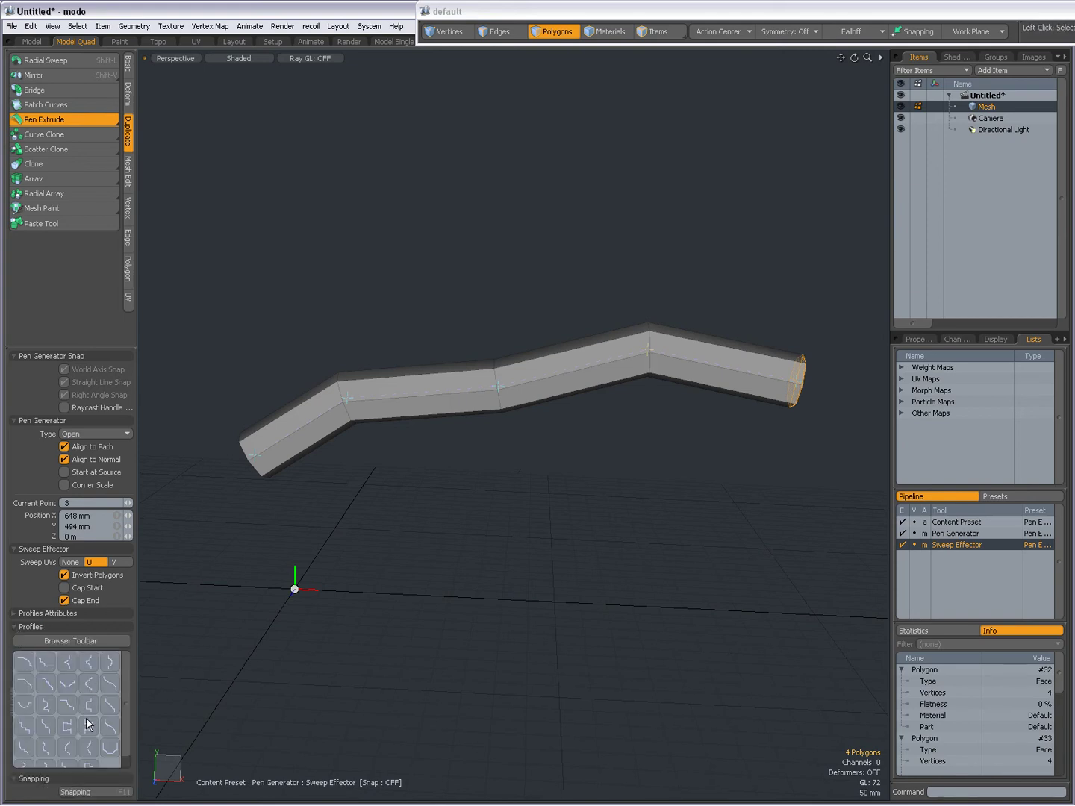
{"action": "left_click", "coordinate": [89, 726]}
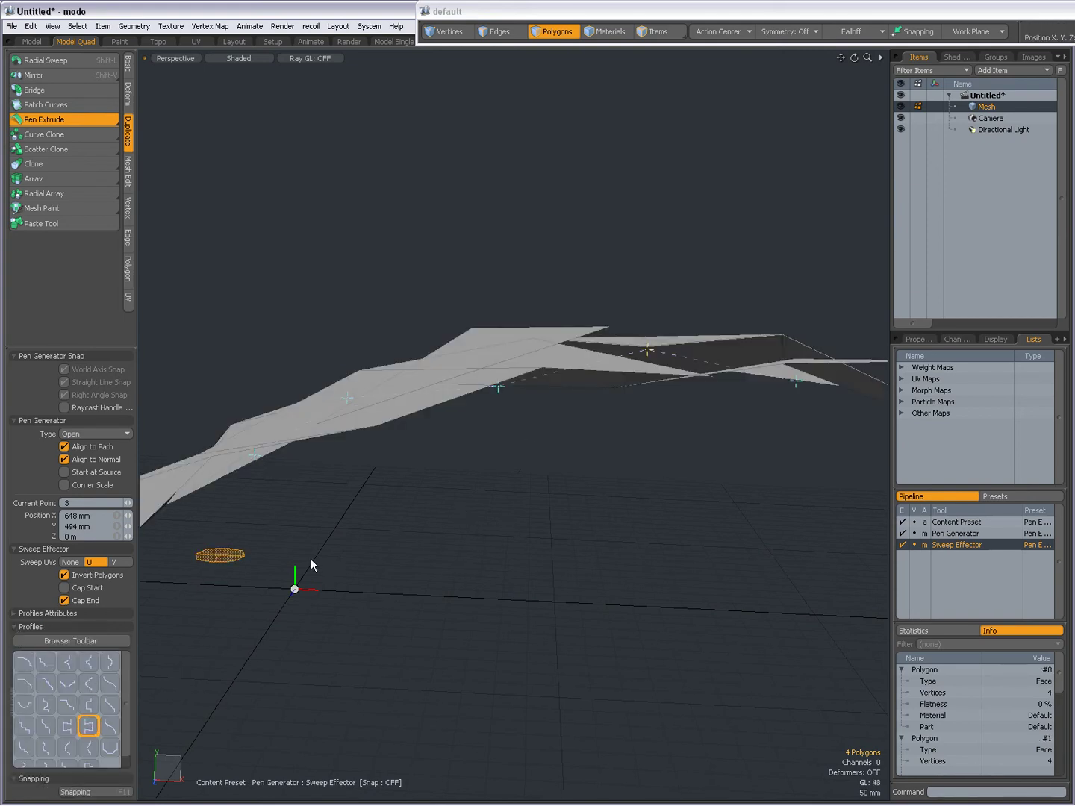
{"action": "left_click", "coordinate": [14, 615]}
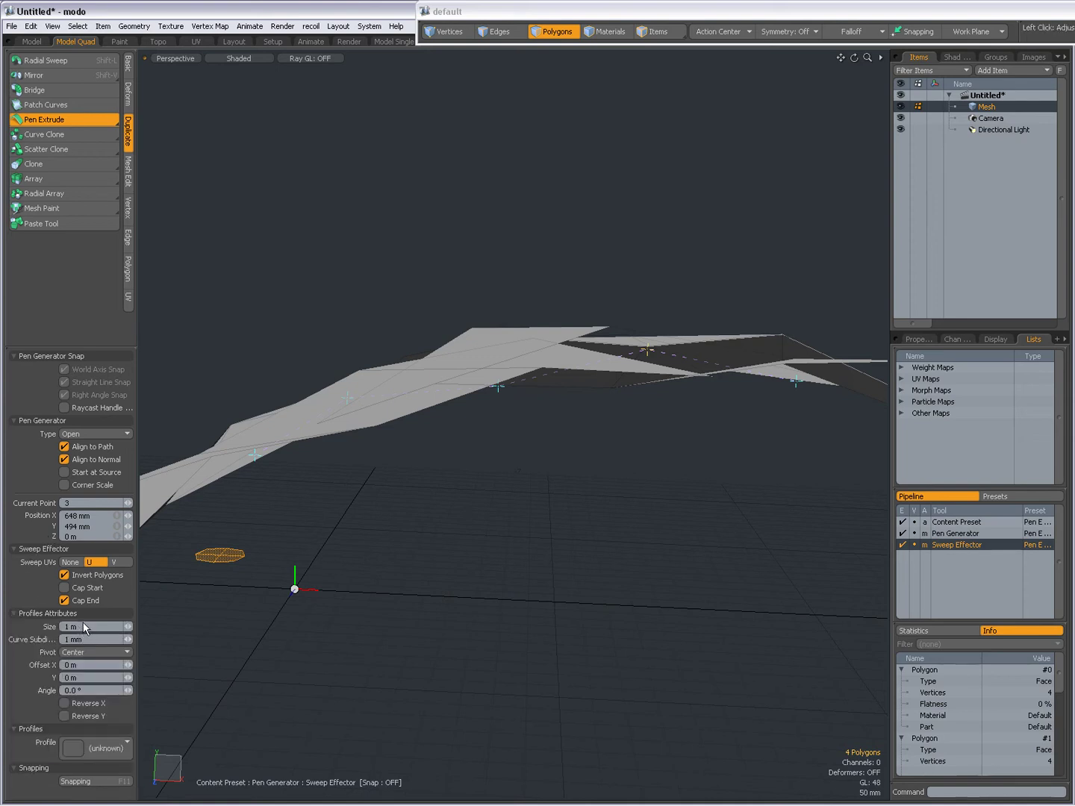
{"action": "left_click_drag", "start_coordinate": [171, 600], "coordinate": [484, 571], "text": "alt"}
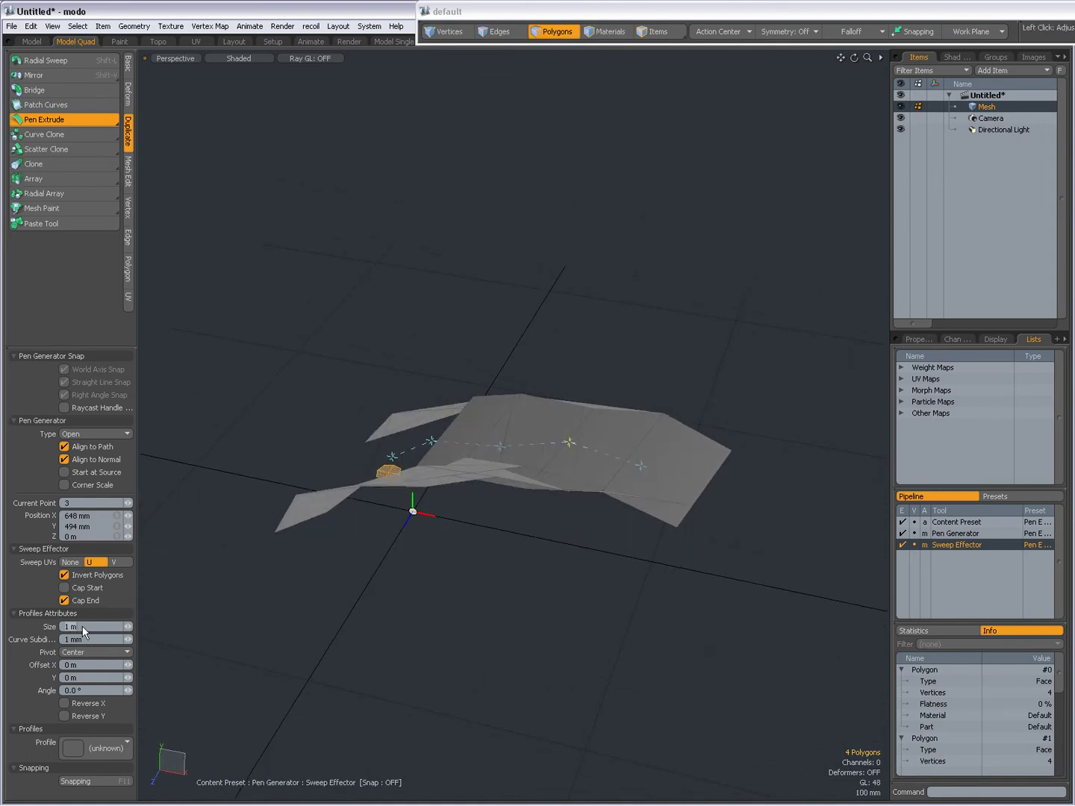
{"action": "left_click_drag", "start_coordinate": [82, 627], "coordinate": [255, 640]}
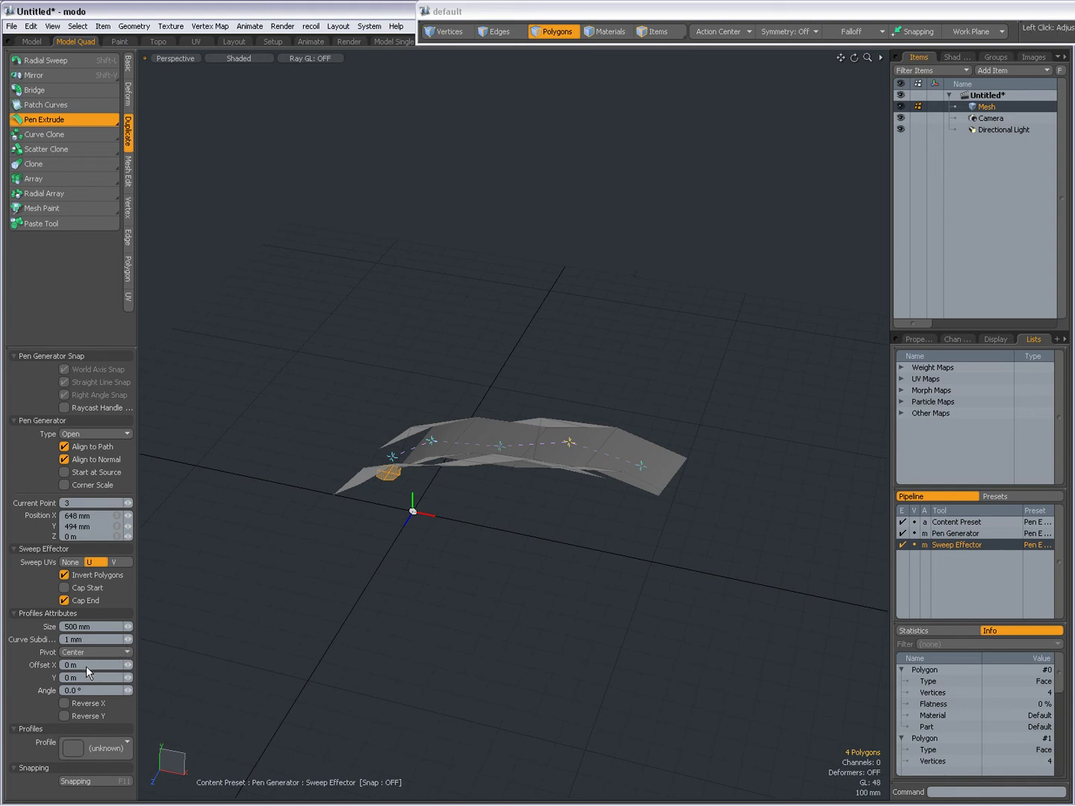
- Raise path point 3 to about Y 614 mm and check the dovetail surface with Invert Polygons toggled off and on
{"action": "left_click_drag", "start_coordinate": [171, 634], "coordinate": [581, 392], "text": "alt"}
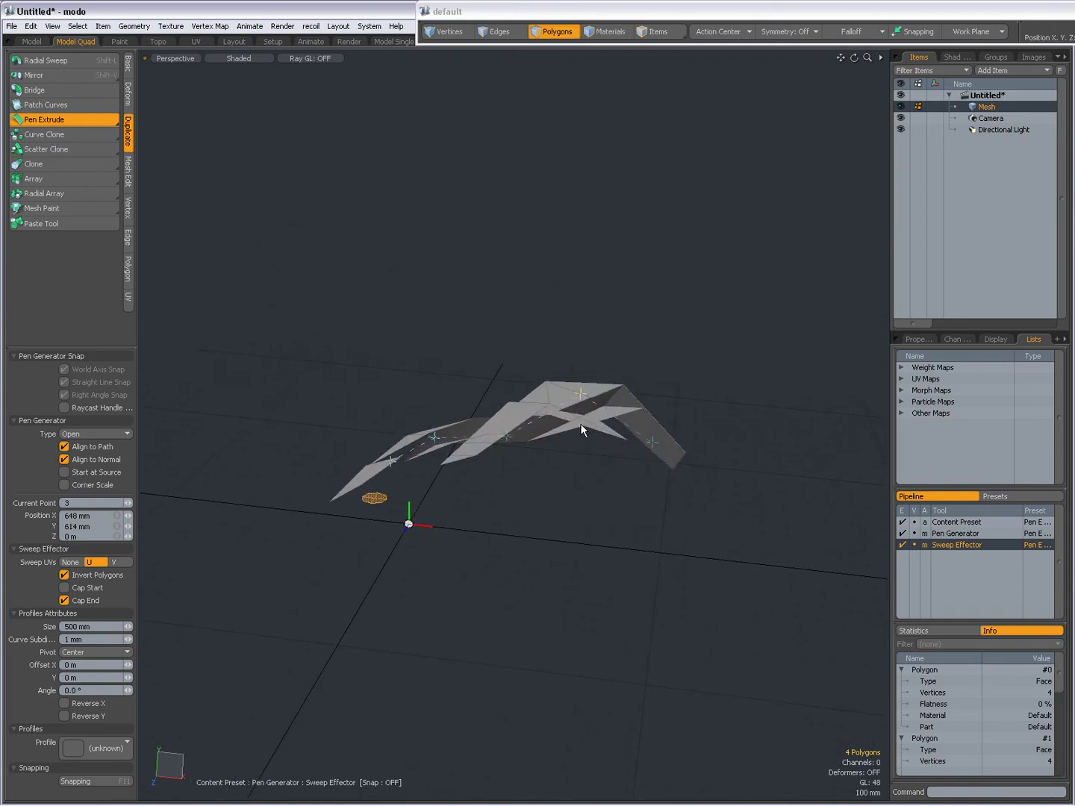
{"action": "double_click", "coordinate": [65, 575]}
{"action": "left_click_drag", "start_coordinate": [502, 495], "coordinate": [515, 532], "text": "alt"}
{"action": "left_click_drag", "start_coordinate": [447, 466], "coordinate": [494, 500], "text": "ctrl+alt"}
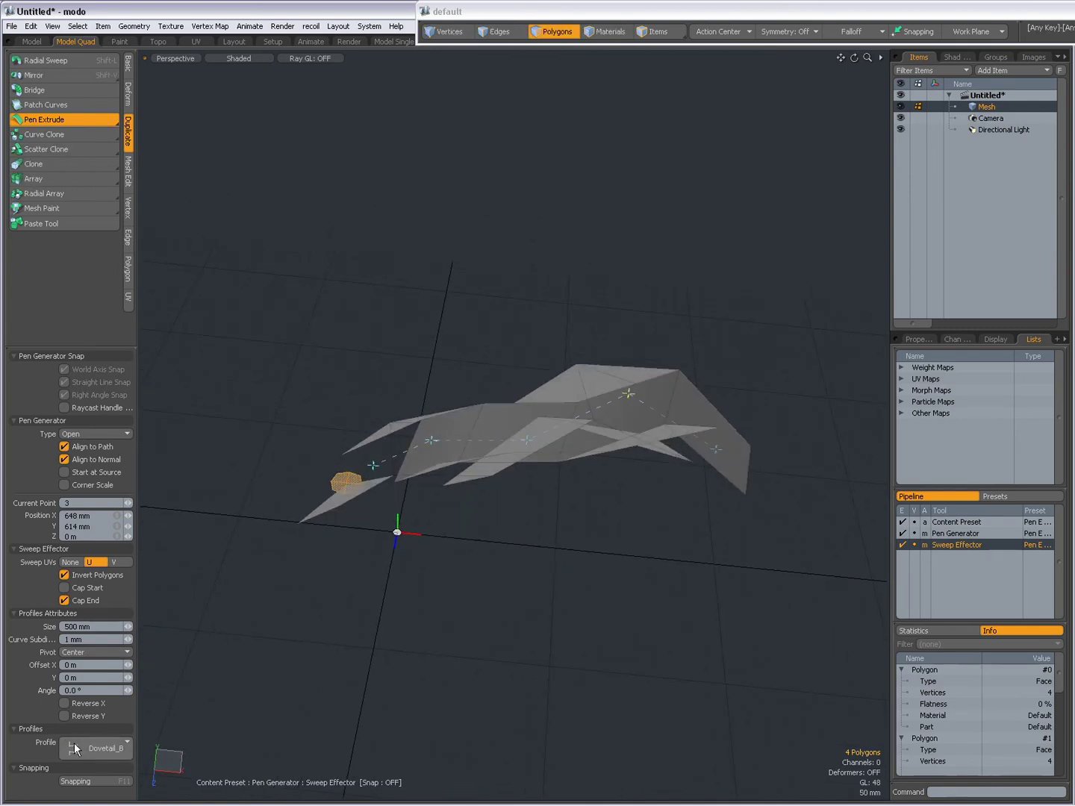
- Try Reverse X on the dovetail profile and restore its original direction
{"action": "left_click", "coordinate": [65, 703]}
{"action": "left_click_drag", "start_coordinate": [608, 484], "coordinate": [585, 480], "text": "alt"}
{"action": "left_click", "coordinate": [65, 704]}
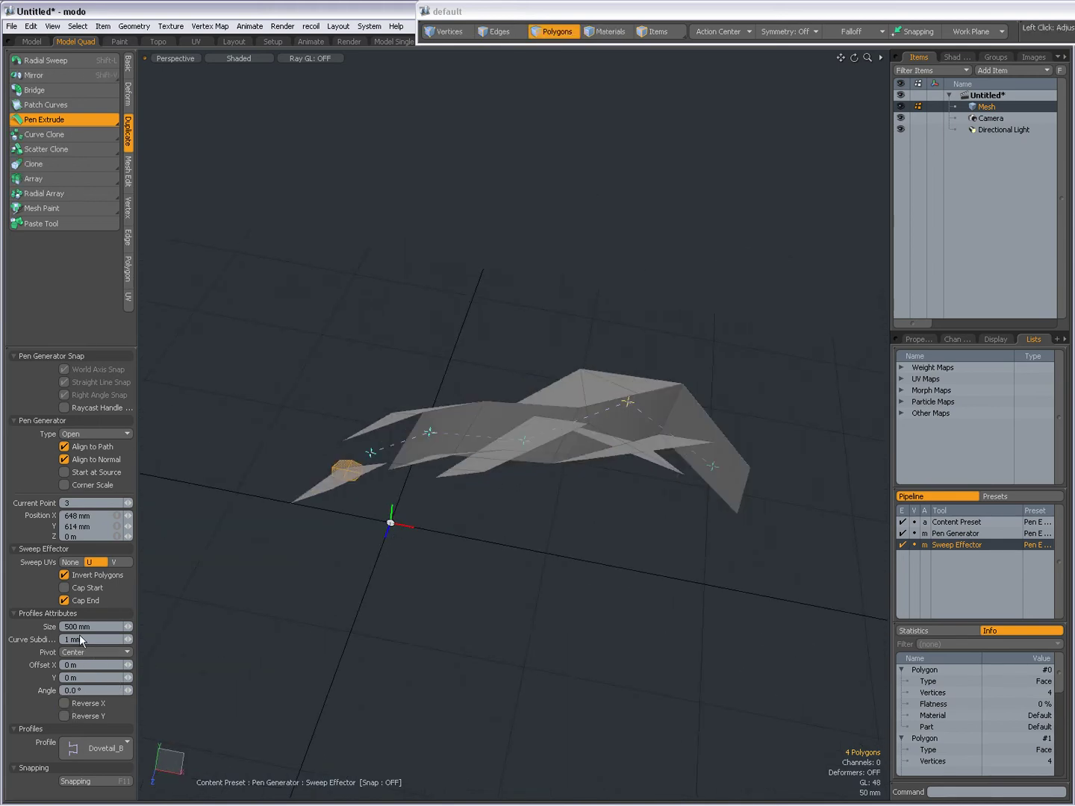
- Set the dovetail profile size to 100 mm
{"action": "left_click", "coordinate": [99, 623]}
{"action": "type", "text": ".1"}
{"action": "key", "text": "Return"}
- Turn off Align to Normal and Align to Path for the extruded dovetail profile
{"action": "left_click_drag", "start_coordinate": [386, 575], "coordinate": [501, 566], "text": "alt"}
{"action": "left_click", "coordinate": [65, 460]}
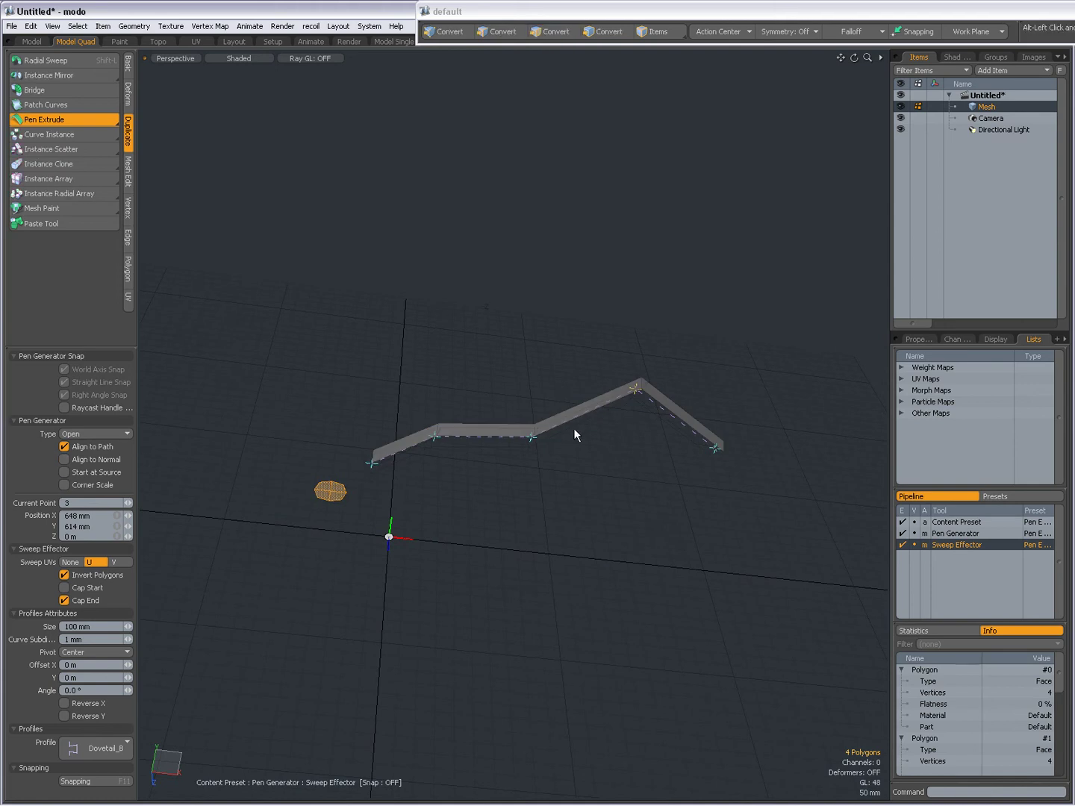
{"action": "left_click_drag", "start_coordinate": [573, 428], "coordinate": [444, 471], "text": "alt"}
{"action": "left_click", "coordinate": [64, 447]}
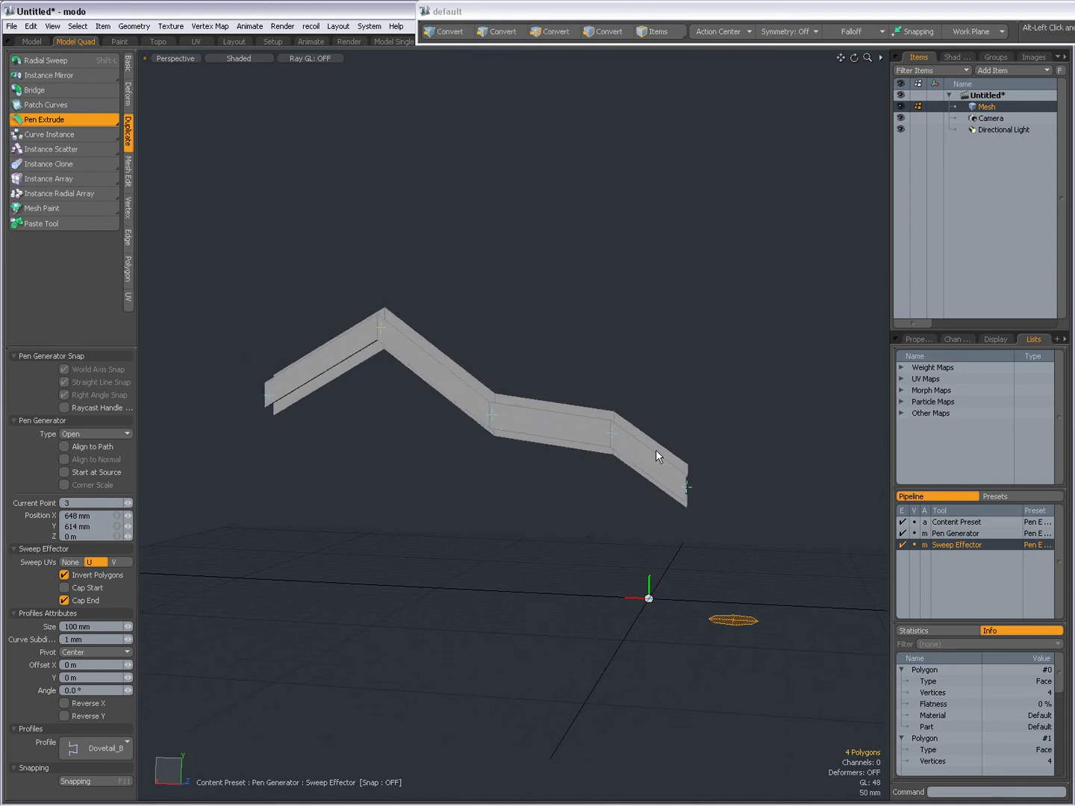
{"action": "left_click_drag", "start_coordinate": [655, 449], "coordinate": [458, 437], "text": "alt"}
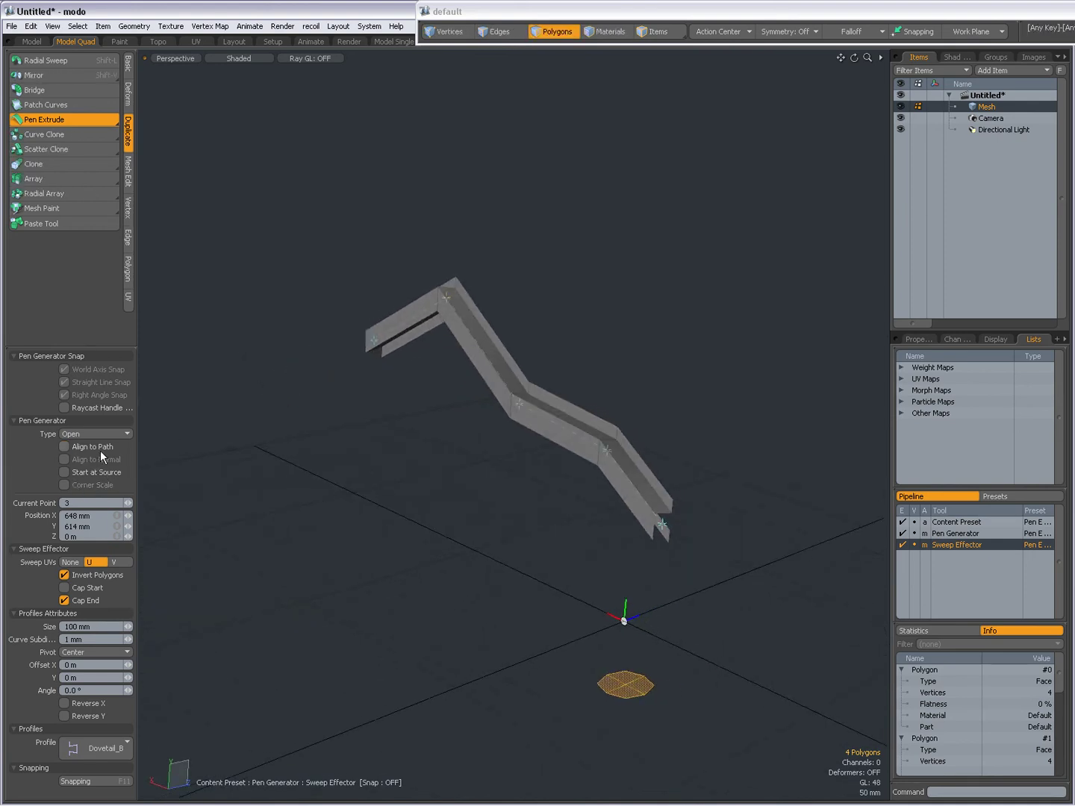
{"action": "left_click_drag", "start_coordinate": [388, 478], "coordinate": [494, 537], "text": "alt"}
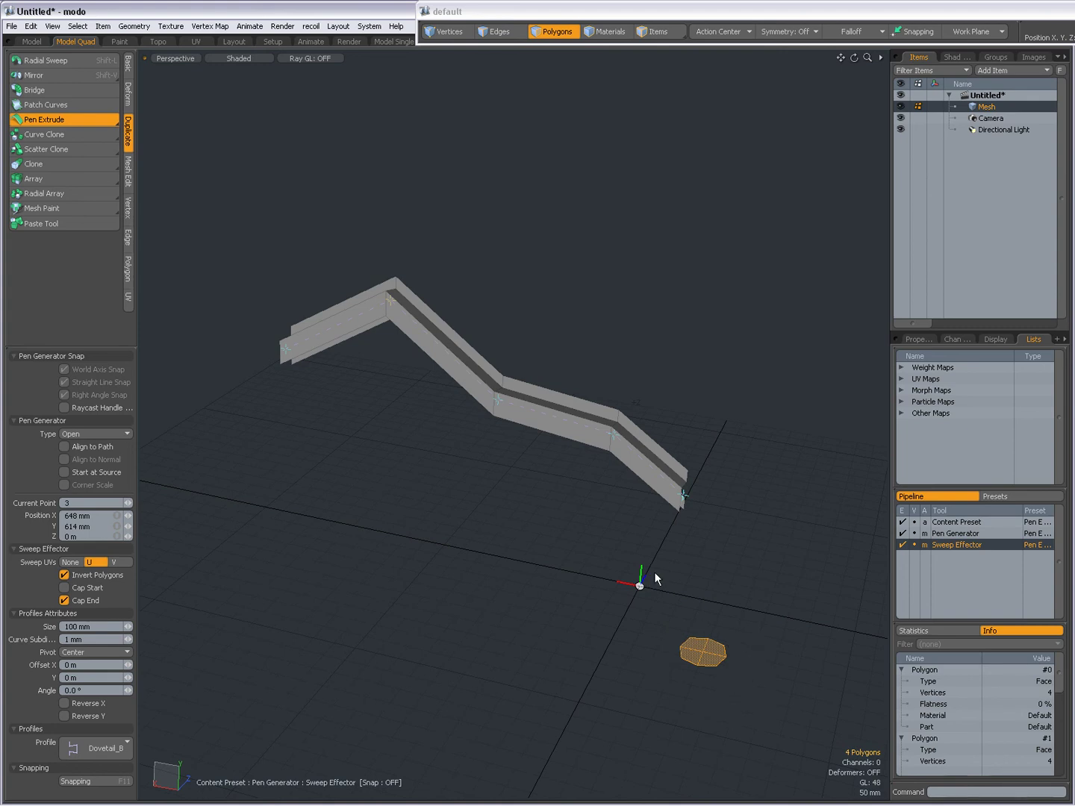
- Try Reverse Y on the dovetail profile and switch it back off
{"action": "left_click_drag", "start_coordinate": [669, 614], "coordinate": [292, 674], "text": "alt"}
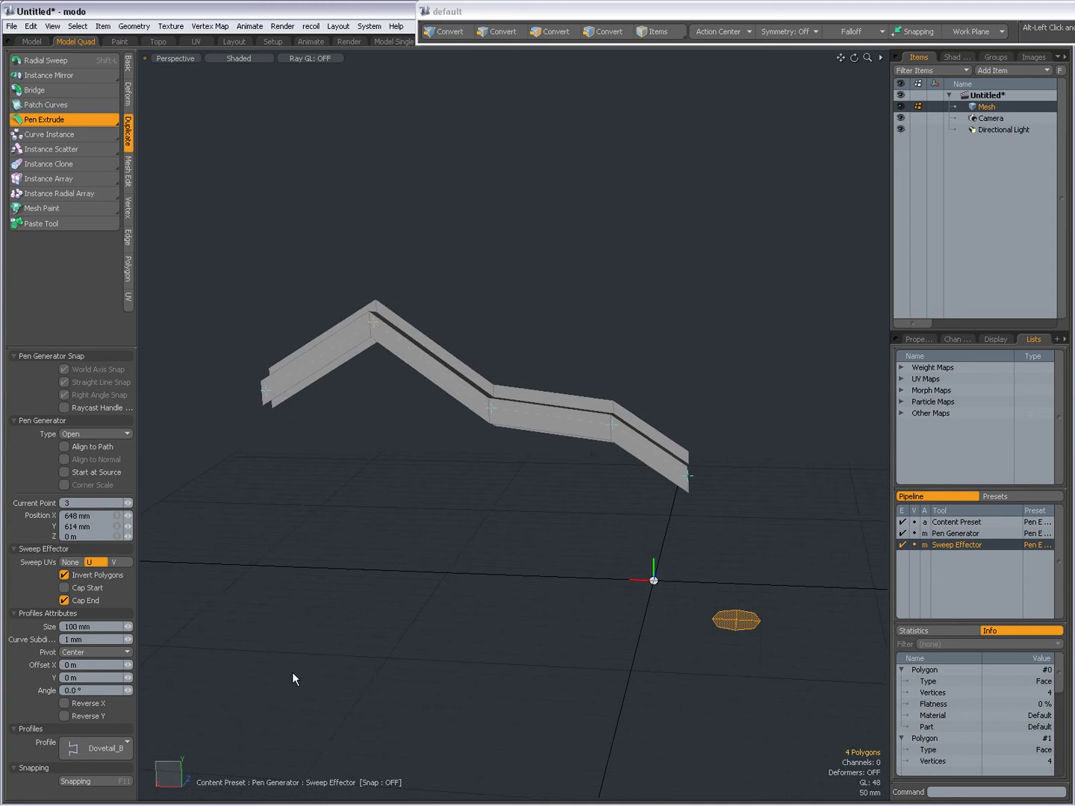
{"action": "left_click", "coordinate": [65, 716]}
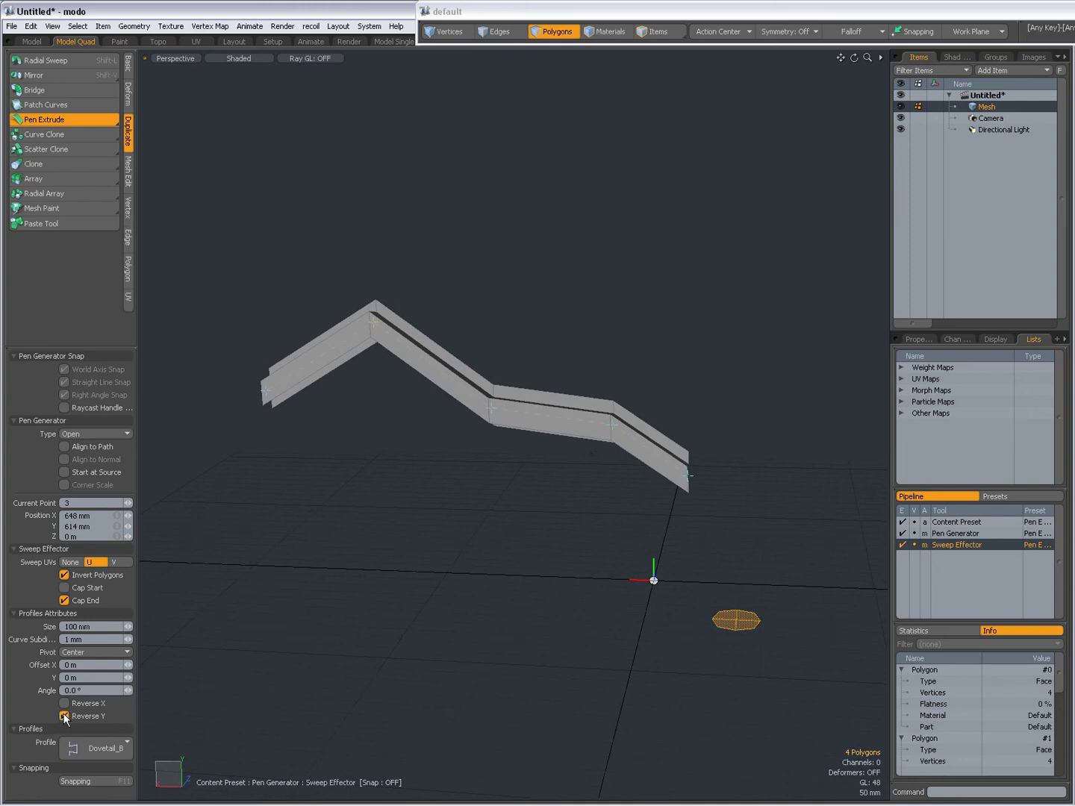
{"action": "left_click", "coordinate": [64, 716]}
{"action": "left_click_drag", "start_coordinate": [422, 578], "coordinate": [585, 553], "text": "alt"}
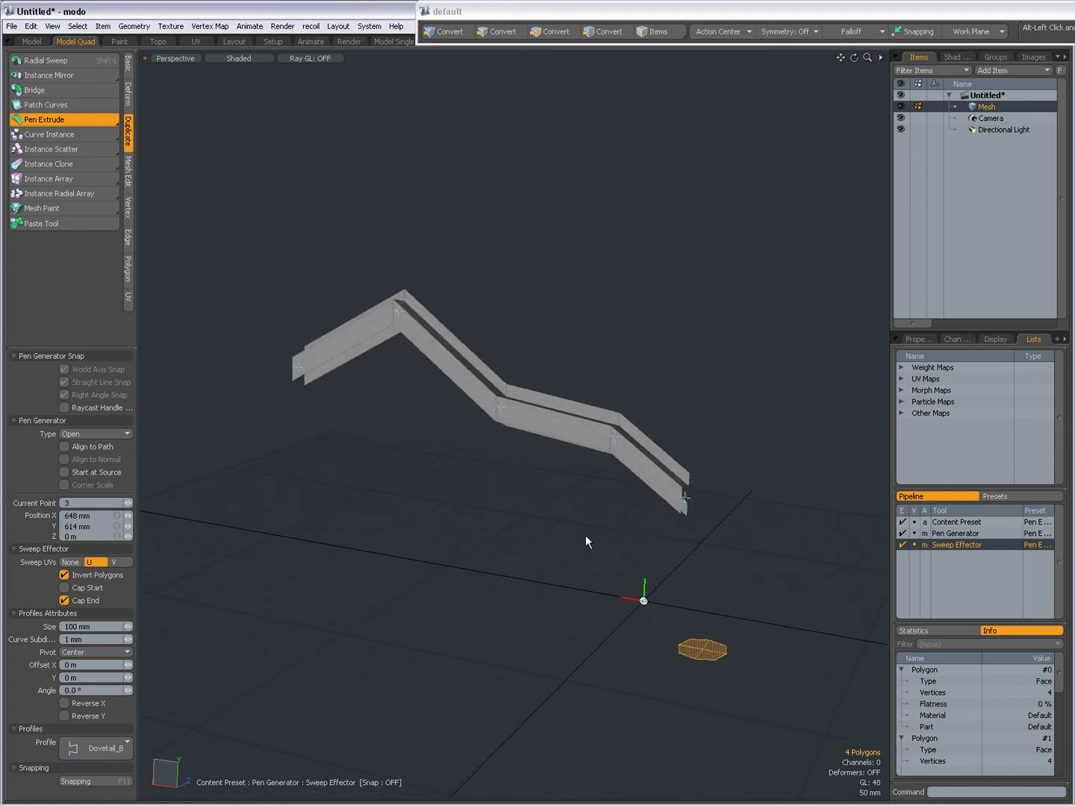
- Try the Beading preset profile on the extruded path with Reverse Y turned on
{"action": "left_click", "coordinate": [95, 747]}
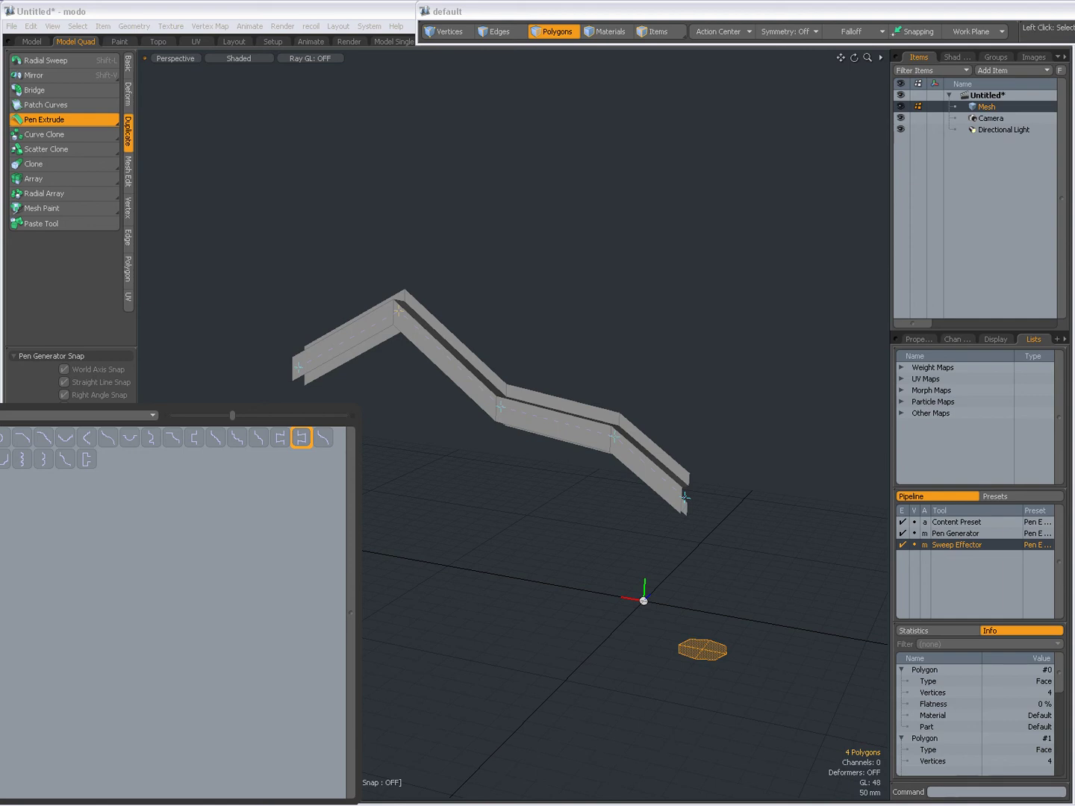
{"action": "left_click_drag", "start_coordinate": [626, 486], "coordinate": [657, 471], "text": "alt"}
{"action": "left_click", "coordinate": [64, 716]}
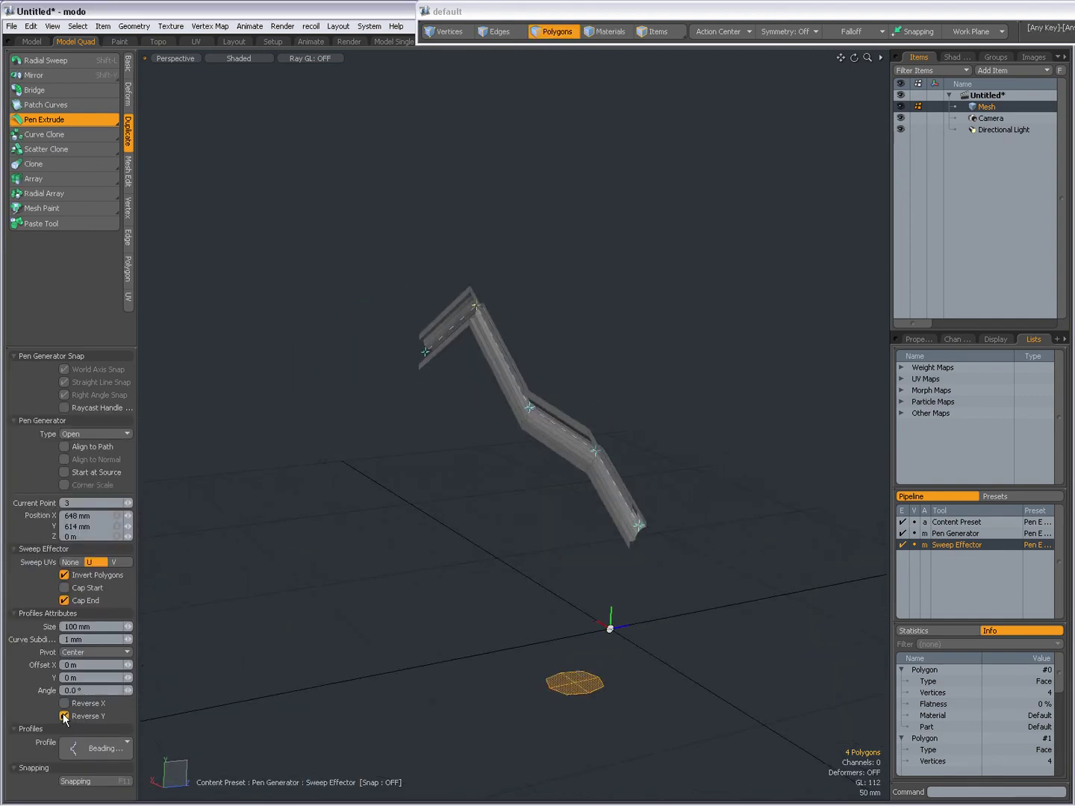
- Swap the extrusion's profile for the Classical preset and try Reverse Y on and off
{"action": "left_click", "coordinate": [98, 746]}
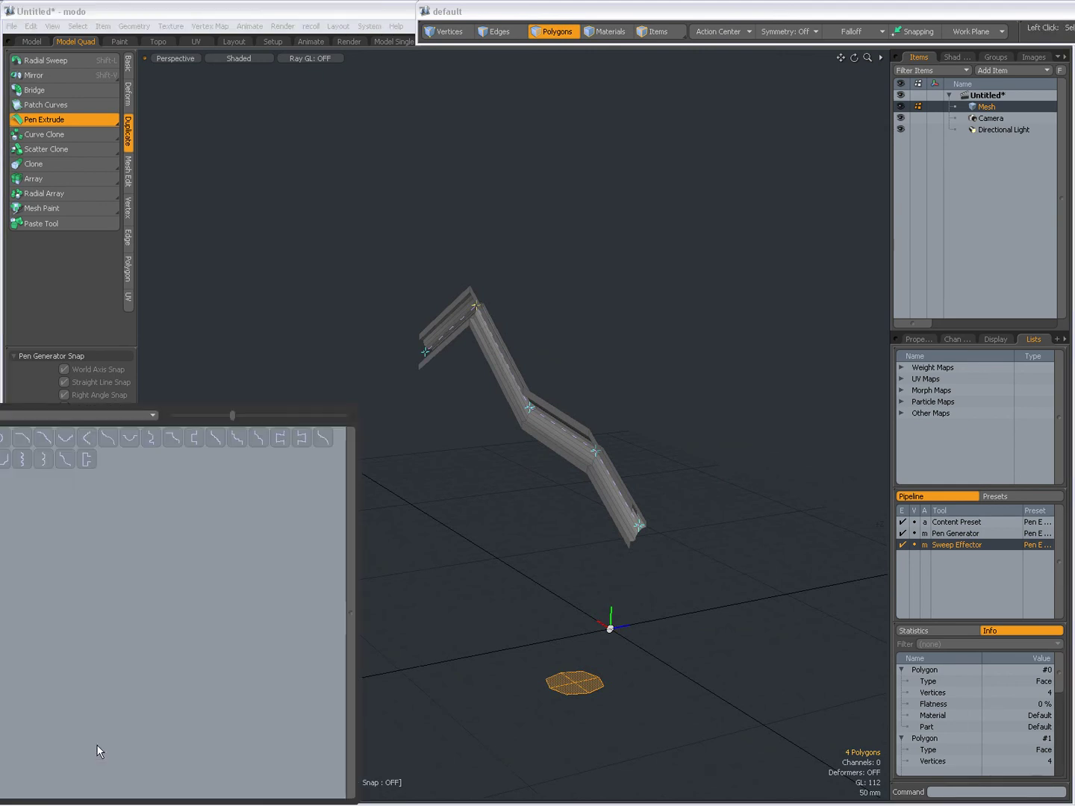
{"action": "left_click", "coordinate": [107, 438]}
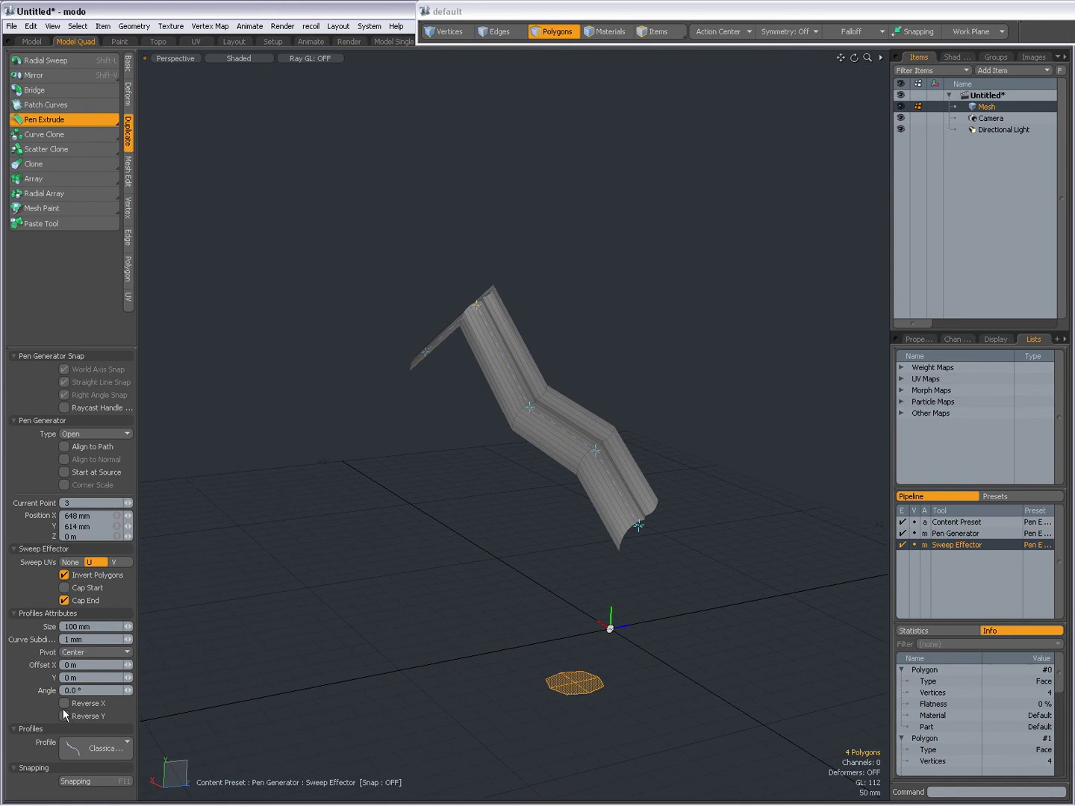
{"action": "left_click", "coordinate": [64, 714]}
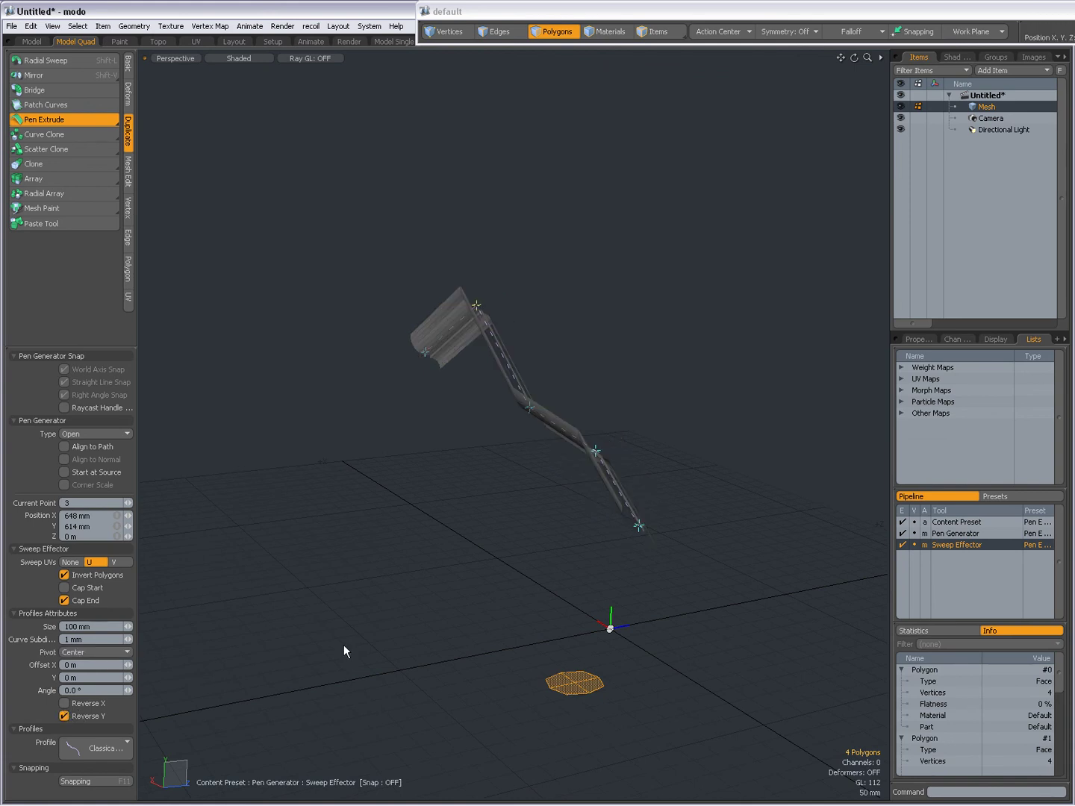
{"action": "left_click_drag", "start_coordinate": [346, 647], "coordinate": [458, 462], "text": "alt"}
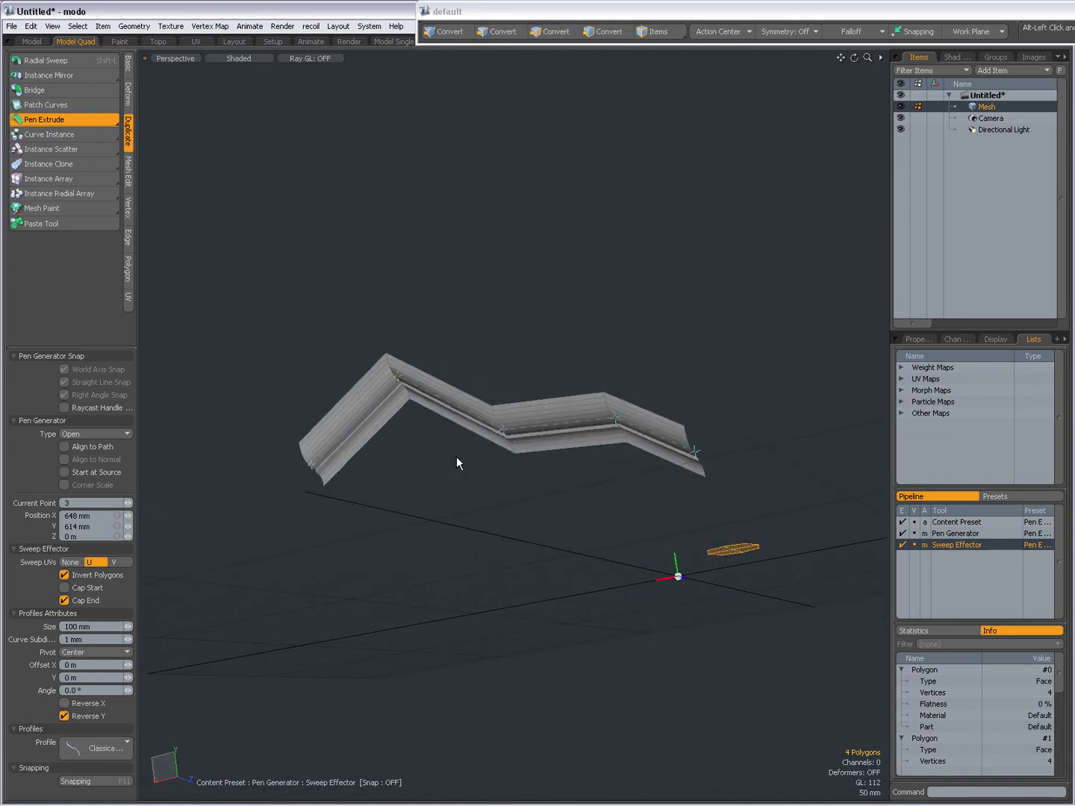
{"action": "left_click", "coordinate": [64, 715]}
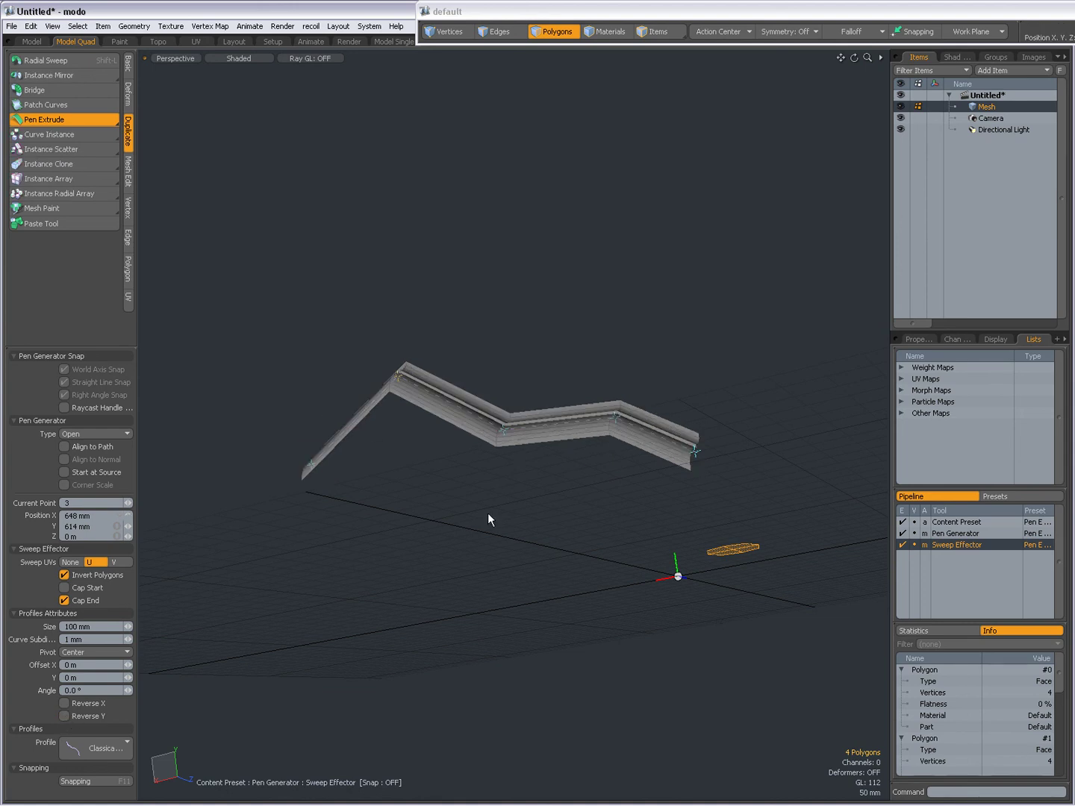
{"action": "mouse_move", "coordinate": [487, 513]}
{"action": "left_mouse_down", "text": "alt"}
{"action": "mouse_move", "coordinate": [407, 595]}
{"action": "mouse_move", "coordinate": [447, 474]}
{"action": "mouse_move", "coordinate": [442, 523]}
{"action": "mouse_move", "coordinate": [494, 532]}
{"action": "left_mouse_up", "text": "alt"}
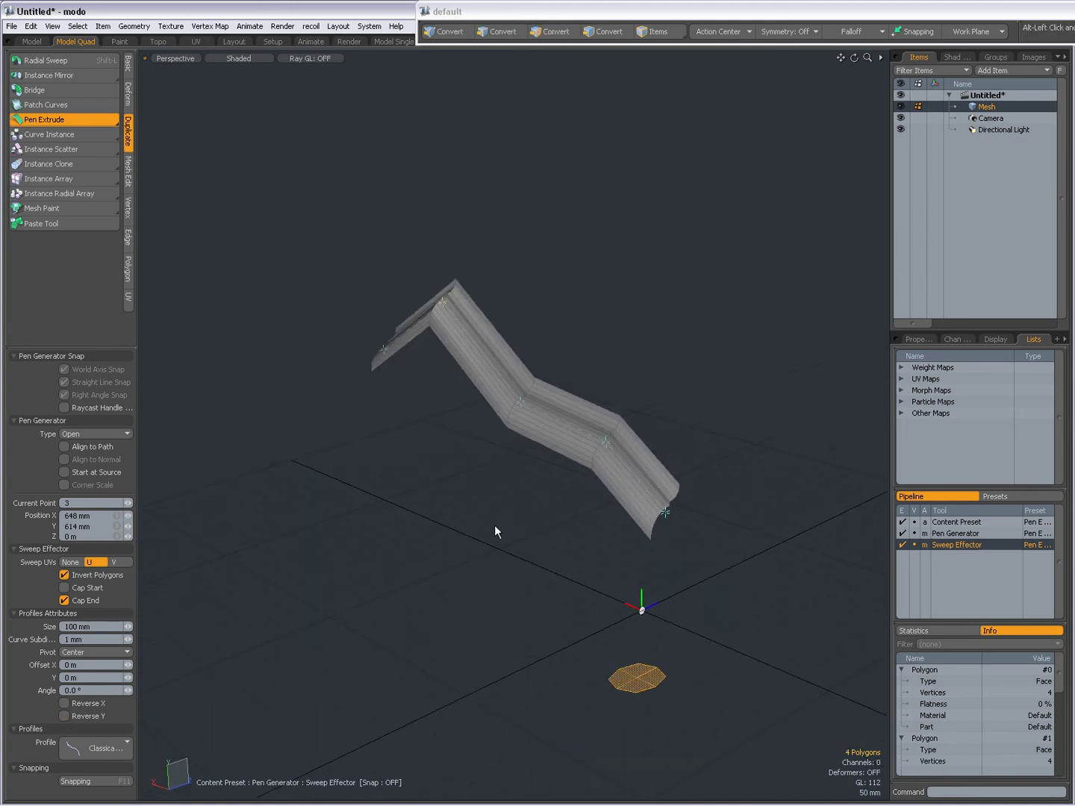
- Turn on both Reverse X and Reverse Y for the Classical profile
{"action": "left_click", "coordinate": [64, 703]}
{"action": "left_click_drag", "start_coordinate": [358, 612], "coordinate": [169, 722], "text": "alt"}
{"action": "left_click", "coordinate": [64, 715]}
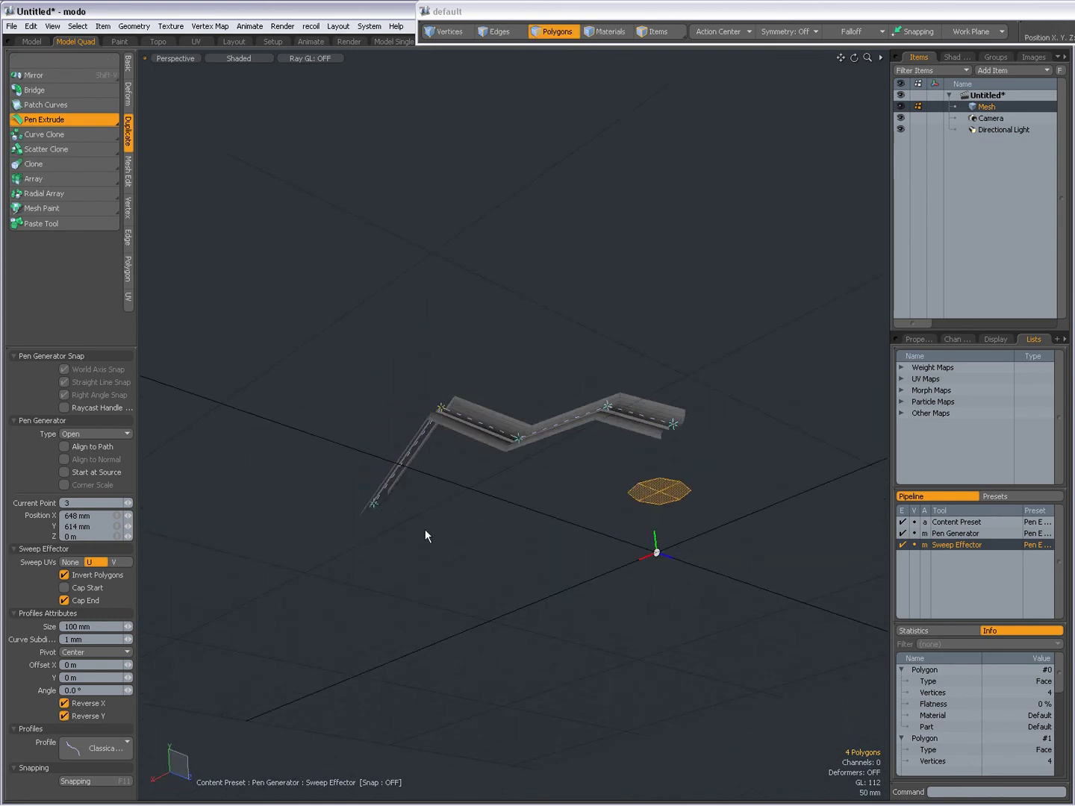
{"action": "left_click_drag", "start_coordinate": [425, 532], "coordinate": [633, 510], "text": "alt"}
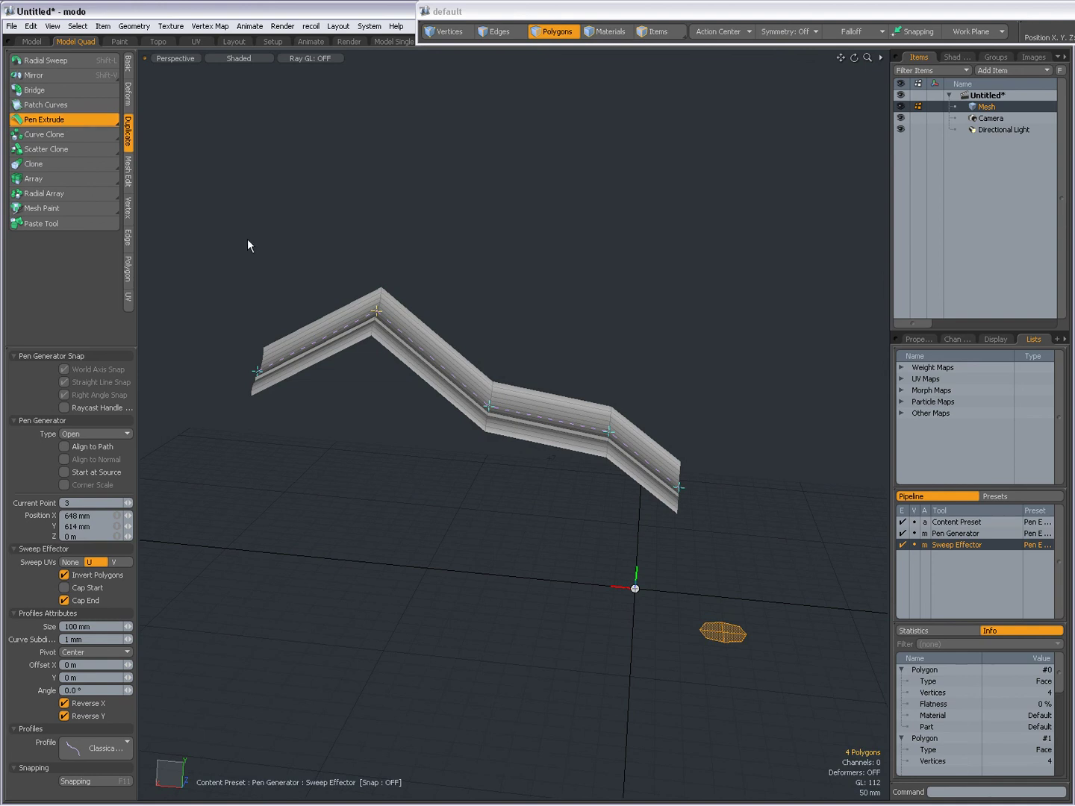
- Move path point 3 downward to about X 672 mm, Y 362 mm
{"action": "left_click_drag", "start_coordinate": [466, 472], "coordinate": [547, 467], "text": "alt"}
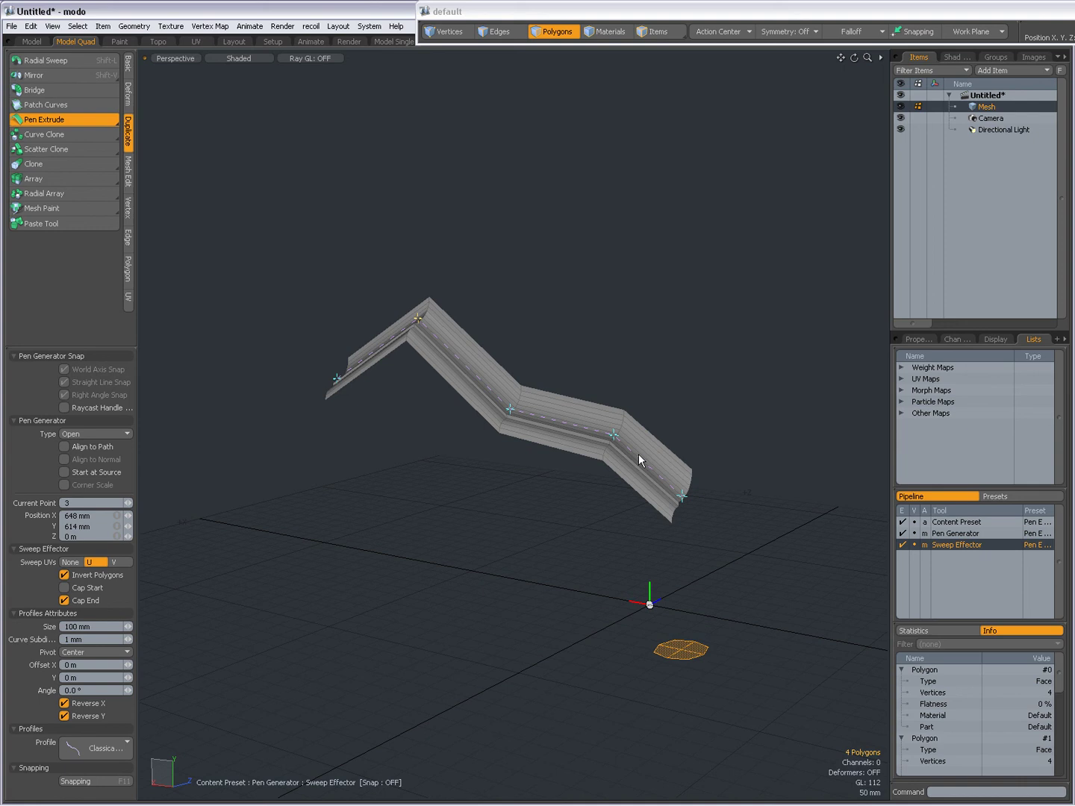
{"action": "left_click_drag", "start_coordinate": [478, 487], "coordinate": [584, 527], "text": "alt"}
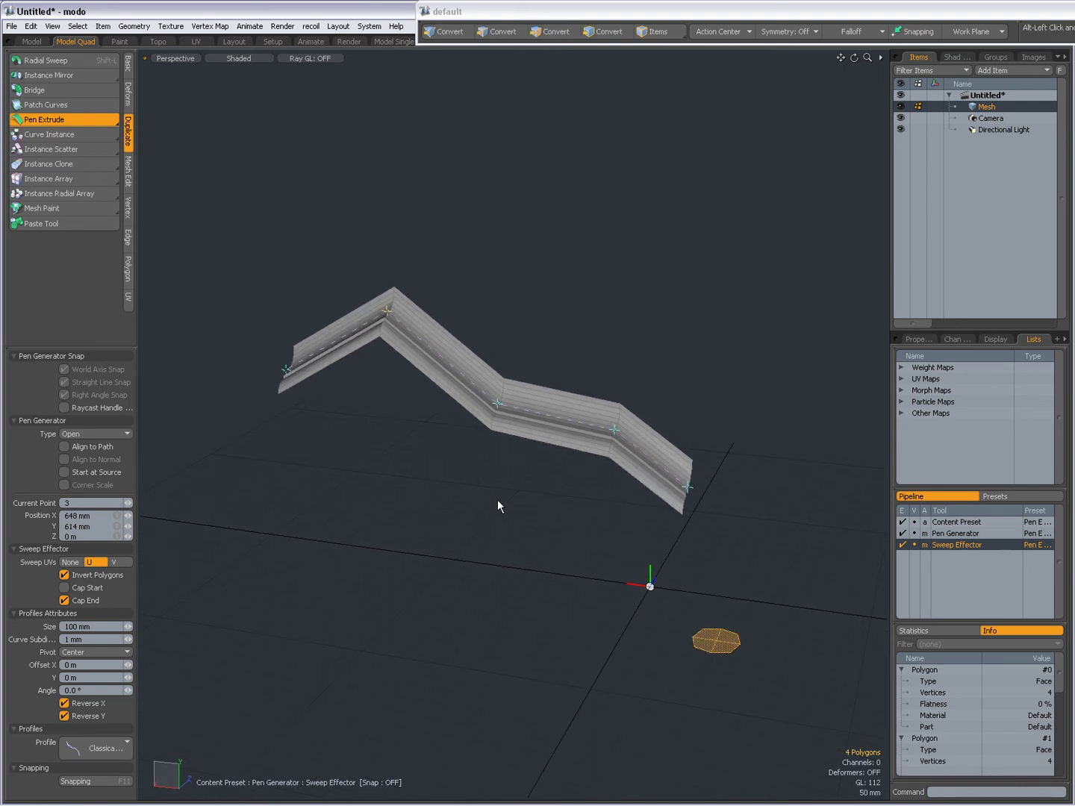
{"action": "left_click_drag", "start_coordinate": [500, 504], "coordinate": [547, 509], "text": "alt"}
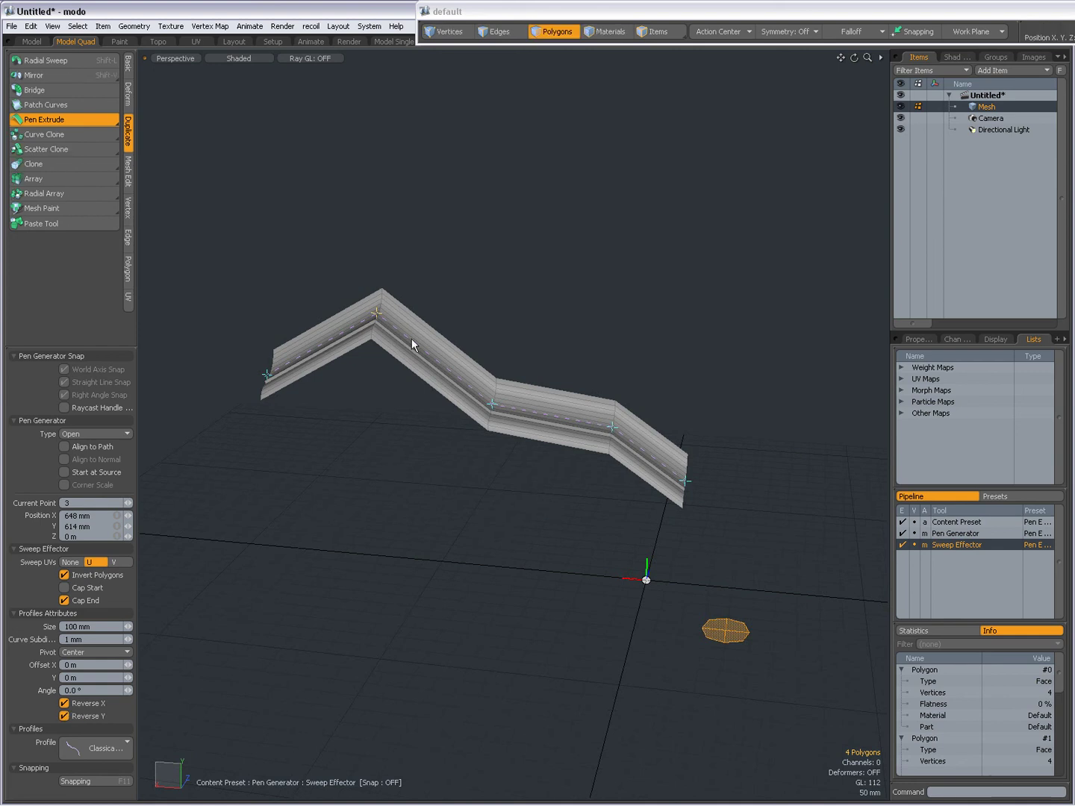
{"action": "left_click", "coordinate": [376, 314]}
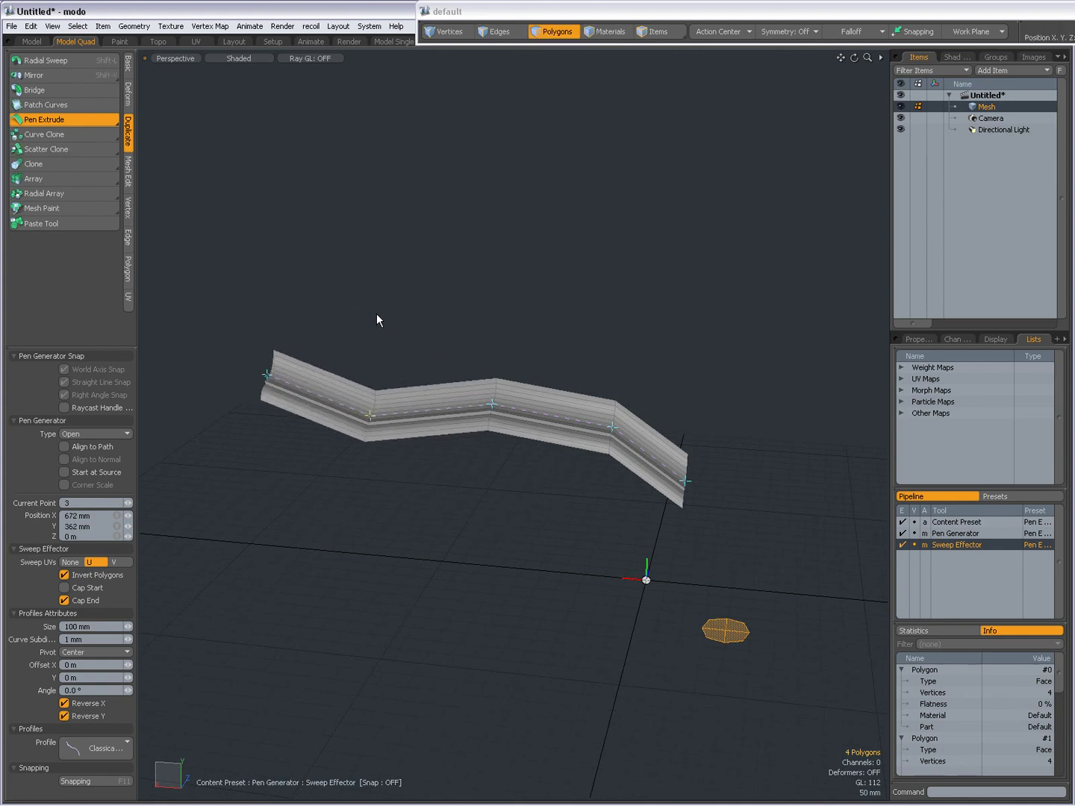
- Reposition the path's end point and extend the path with three more points, the last at about X 1.42 m, Y 714 mm
{"action": "left_click_drag", "start_coordinate": [247, 363], "coordinate": [220, 309]}
{"action": "left_click", "coordinate": [220, 309]}
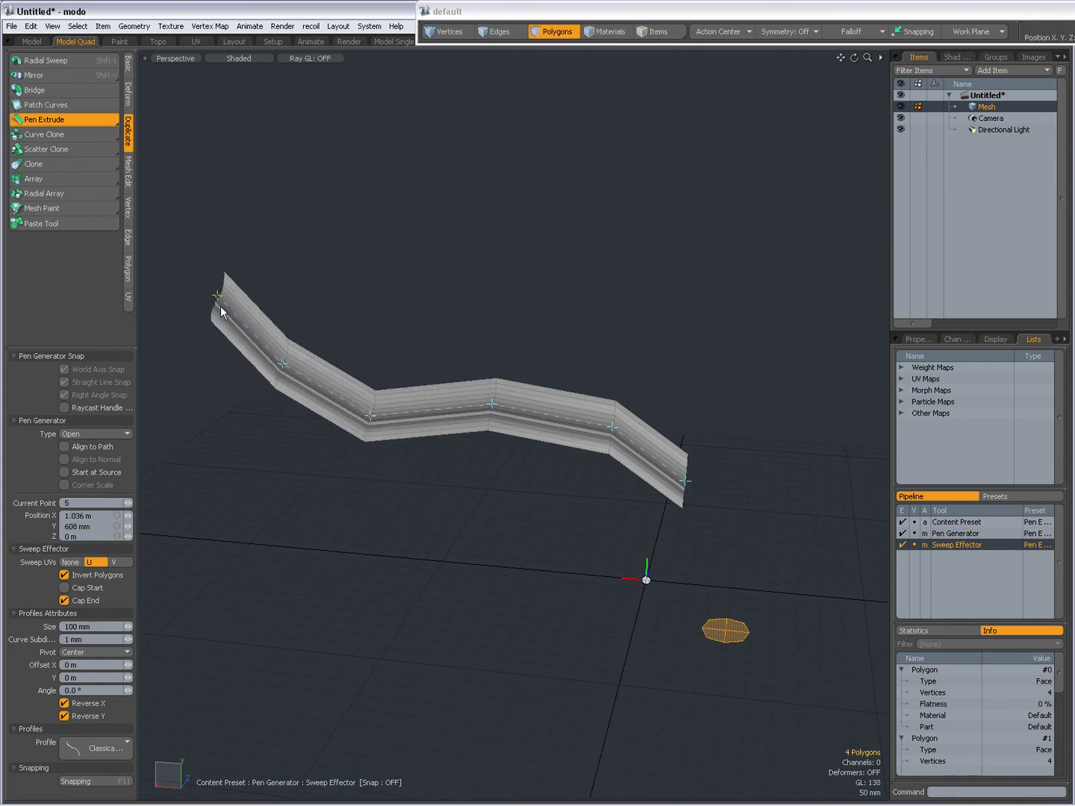
{"action": "left_click_drag", "start_coordinate": [305, 385], "coordinate": [479, 431], "text": "alt+shift"}
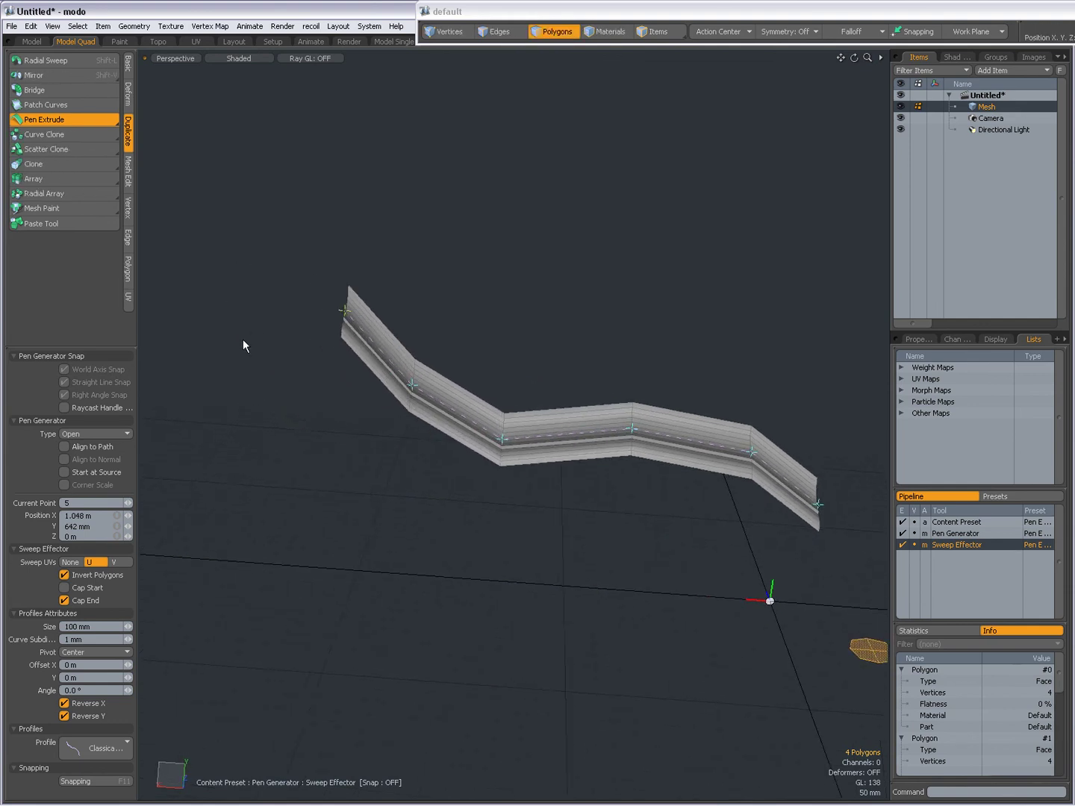
{"action": "left_click", "coordinate": [226, 355]}
{"action": "left_click", "coordinate": [186, 271]}
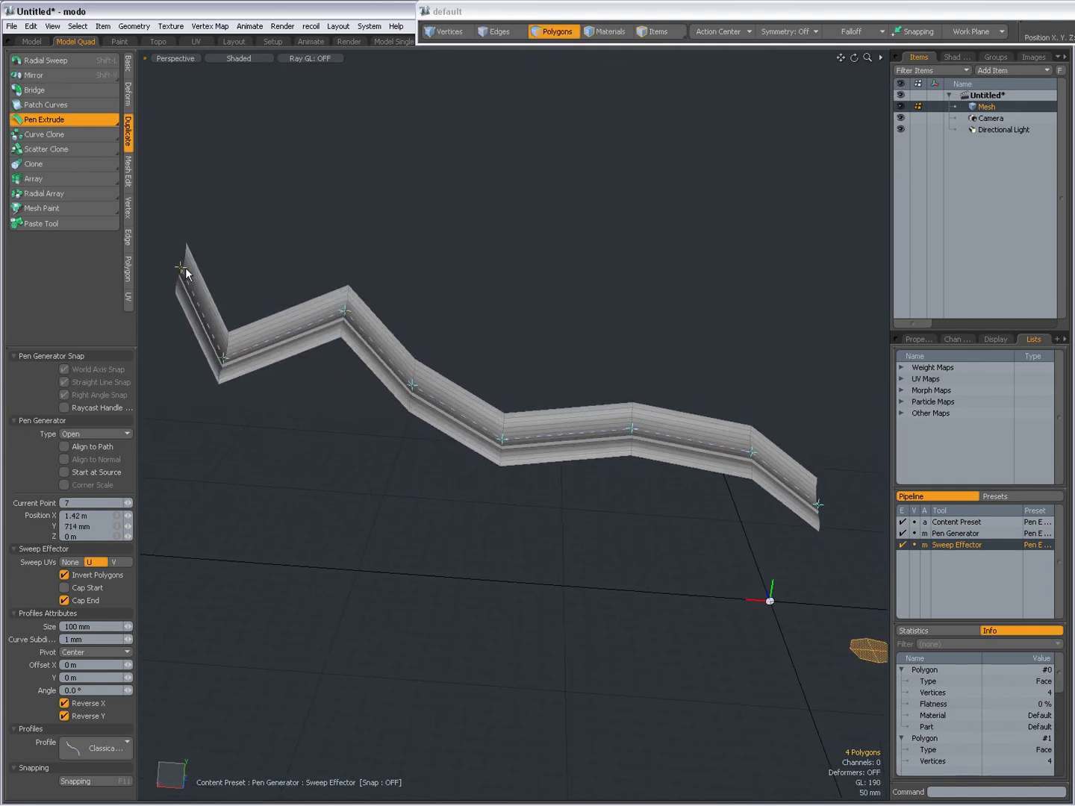
- Move the path's last point to about X 1.57 m, Y 582 mm
{"action": "left_click_drag", "start_coordinate": [233, 329], "coordinate": [379, 344], "text": "alt+shift"}
{"action": "left_click_drag", "start_coordinate": [329, 292], "coordinate": [265, 355]}
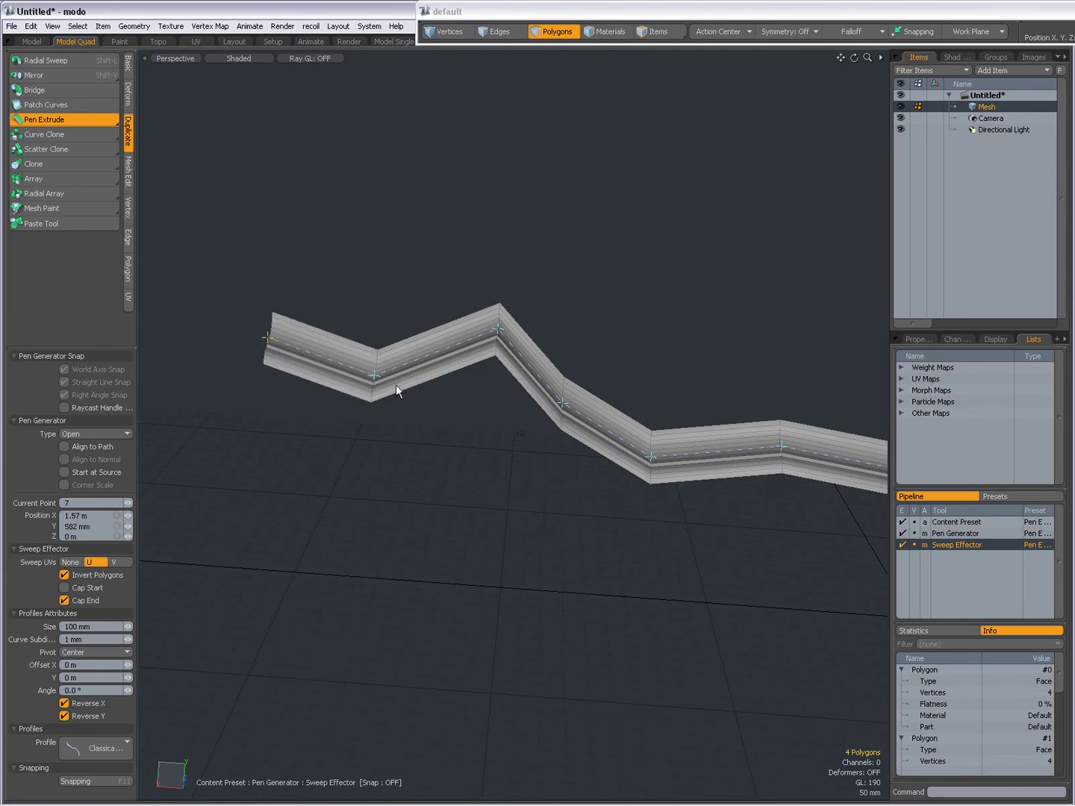
{"action": "left_click_drag", "start_coordinate": [396, 391], "coordinate": [474, 377], "text": "ctrl+alt"}
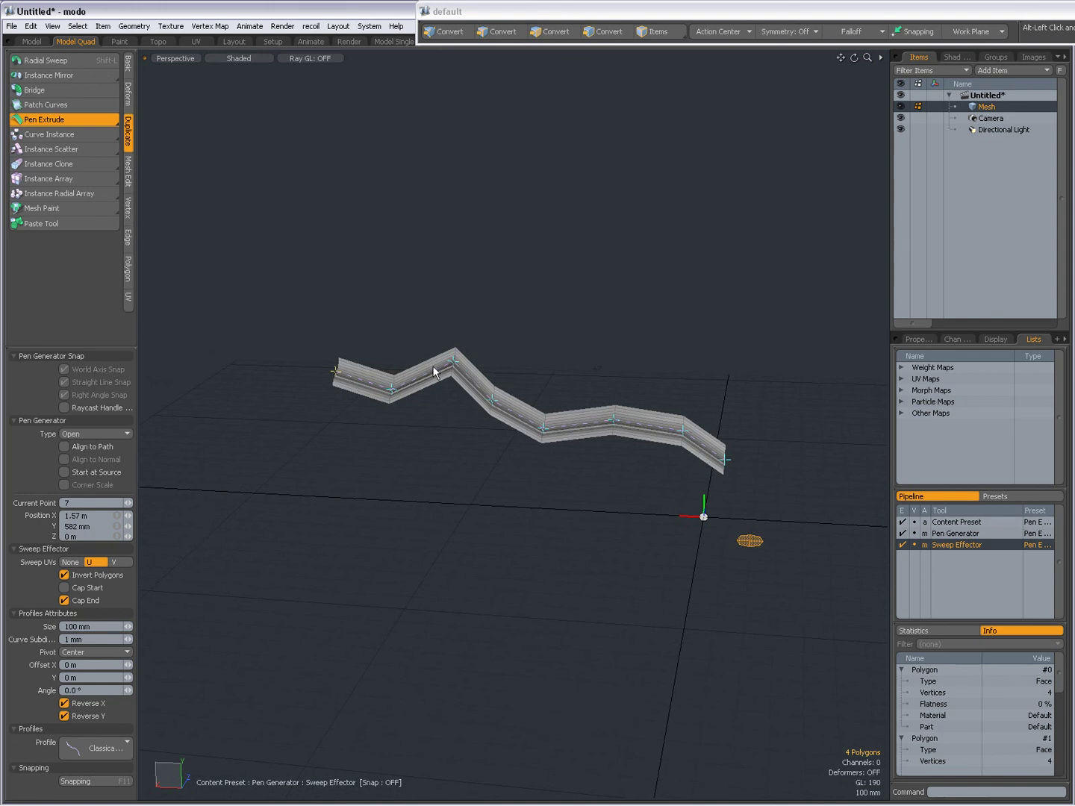
{"action": "left_click_drag", "start_coordinate": [496, 444], "coordinate": [504, 446], "text": "alt"}
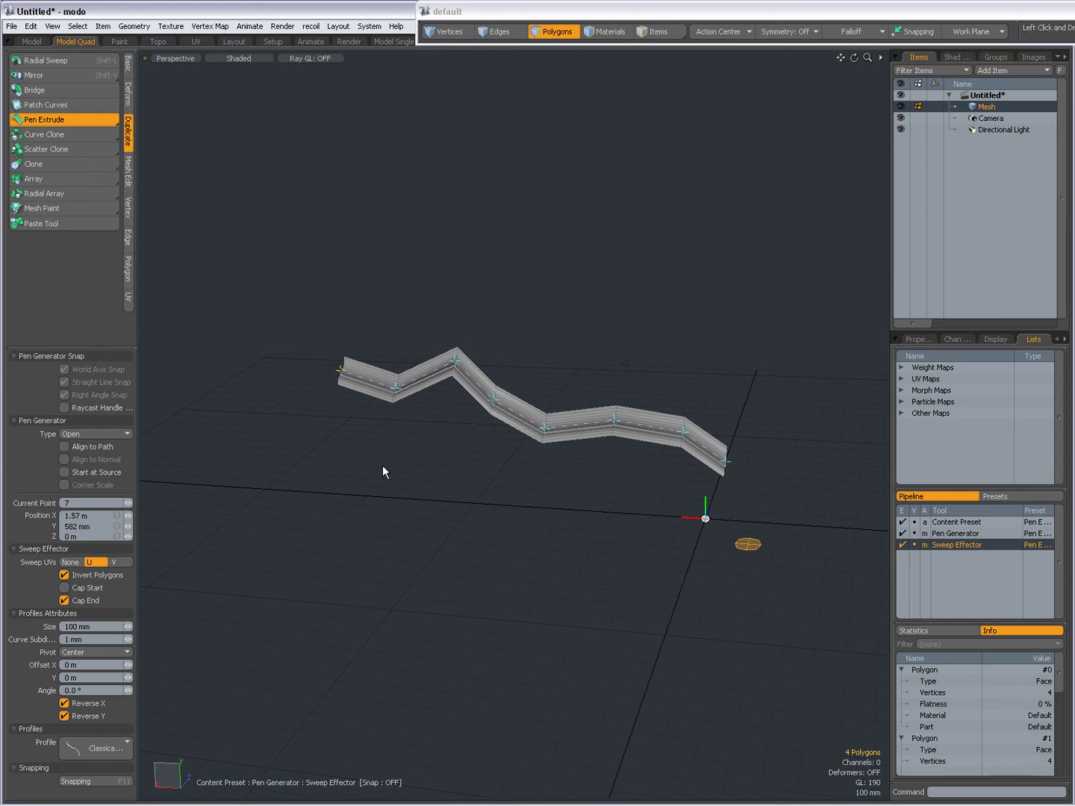
- Switch from modo to another open program window
{"action": "key", "text": "alt+Tab"}
{"action": "key", "text": "alt+Tab"}
{"action": "key", "text": "alt+Tab"}
{"action": "key", "text": "alt+Tab"}
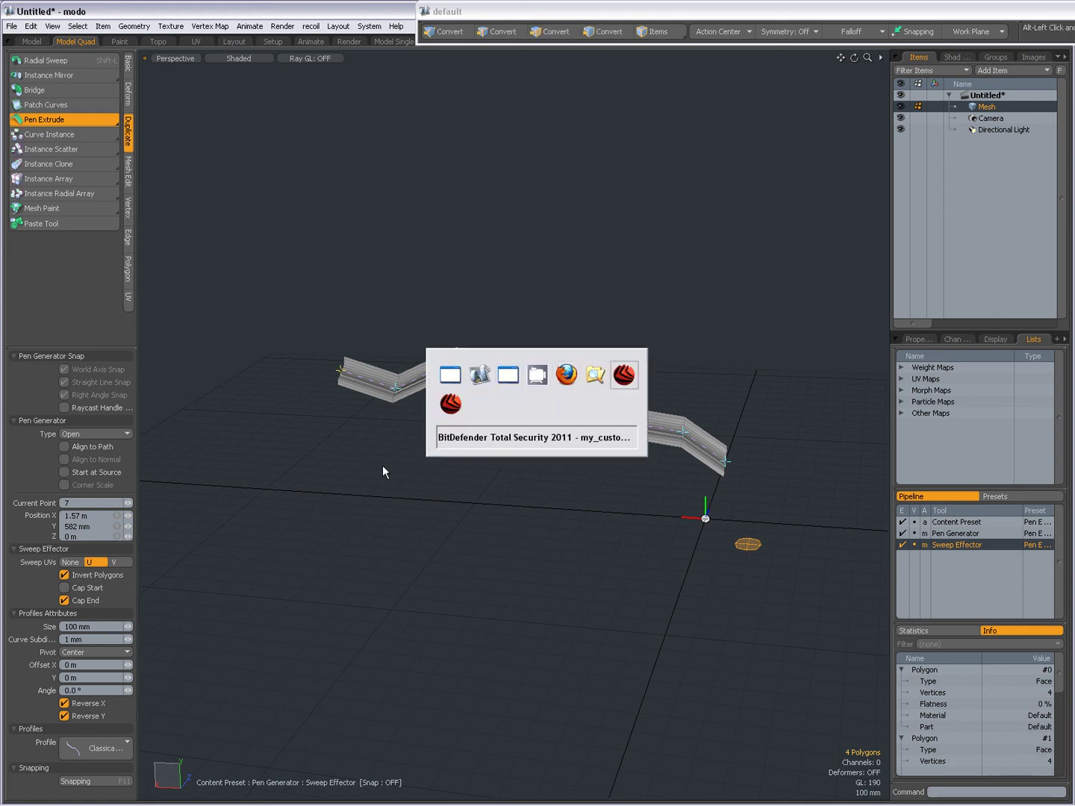